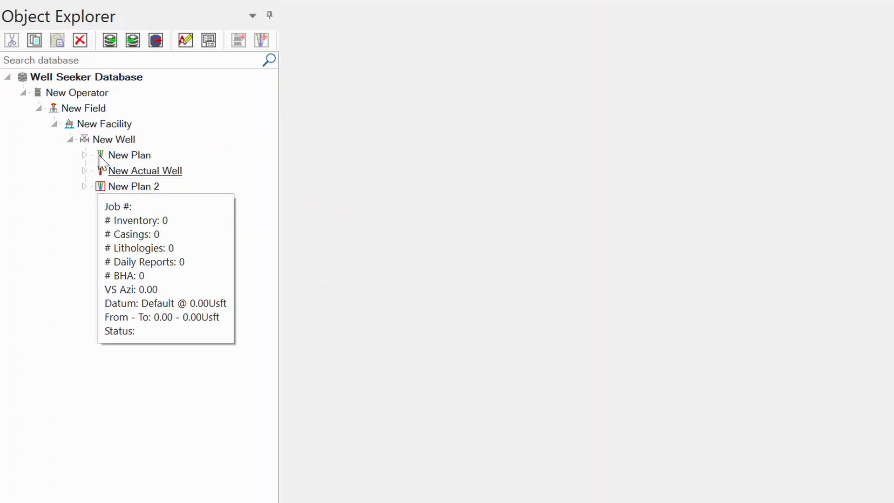
mouse_move(111, 159)
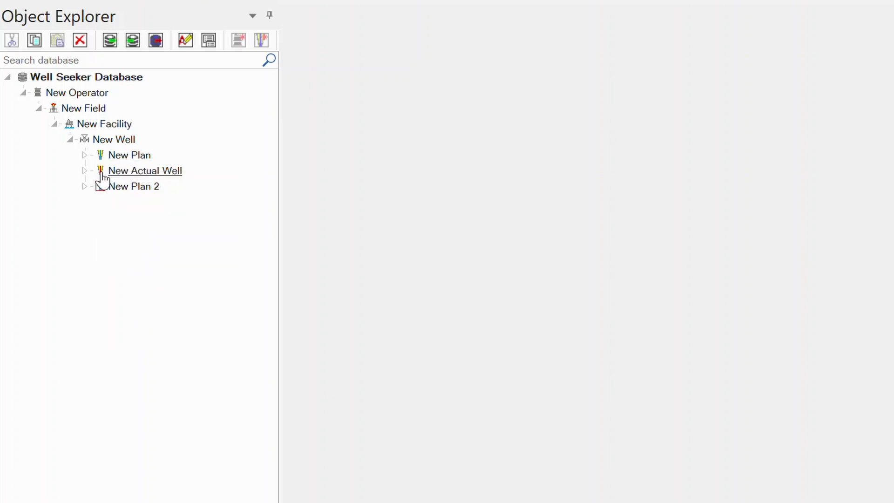
mouse_move(101, 173)
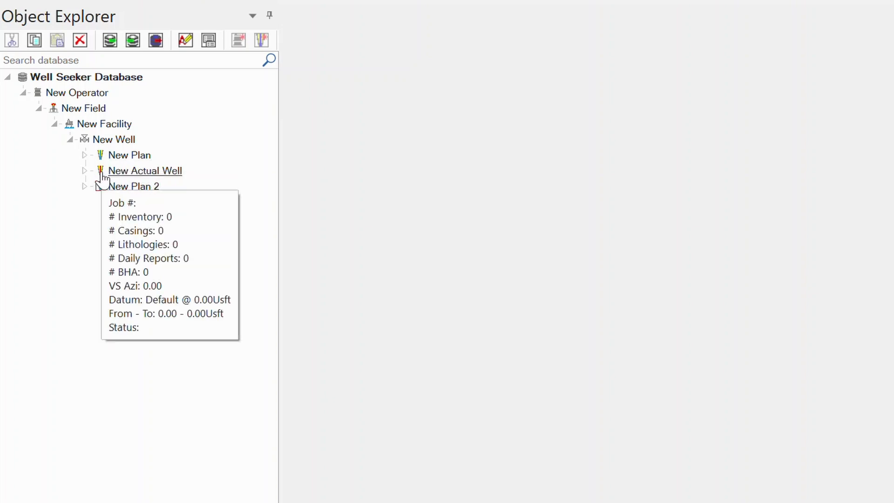
mouse_move(101, 193)
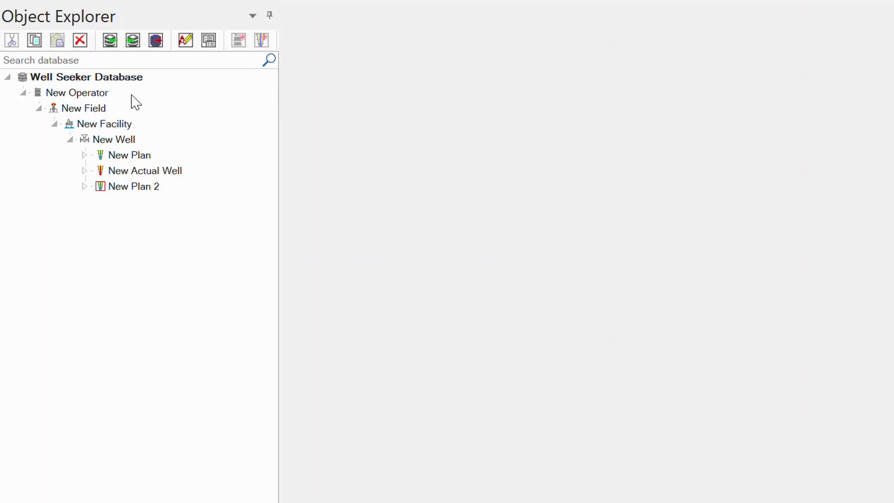
Insert a new operator at the root of the Well Seeker Database, leaving it unlocked with its default name and anti-collision settings.
right_click(70, 83)
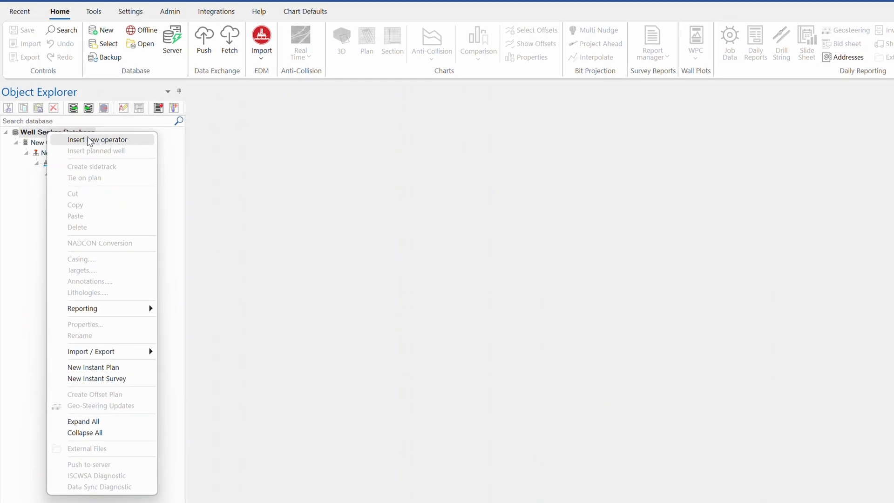
left_click(90, 140)
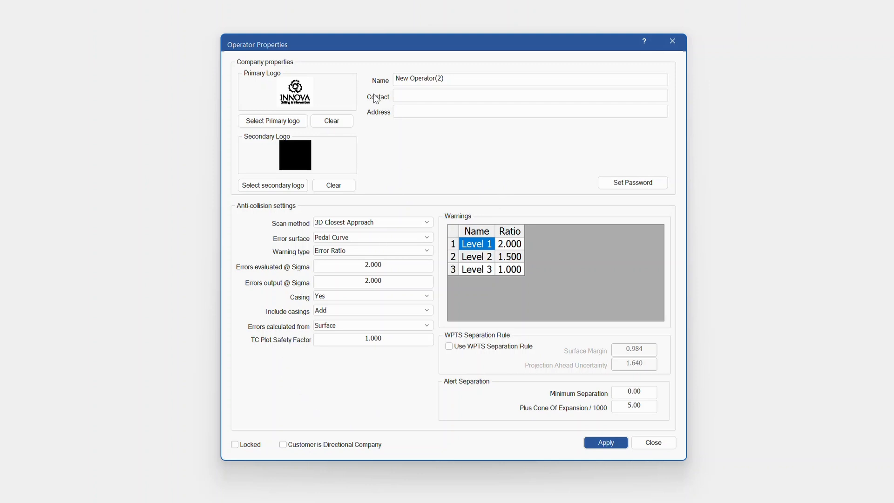
left_click(234, 444)
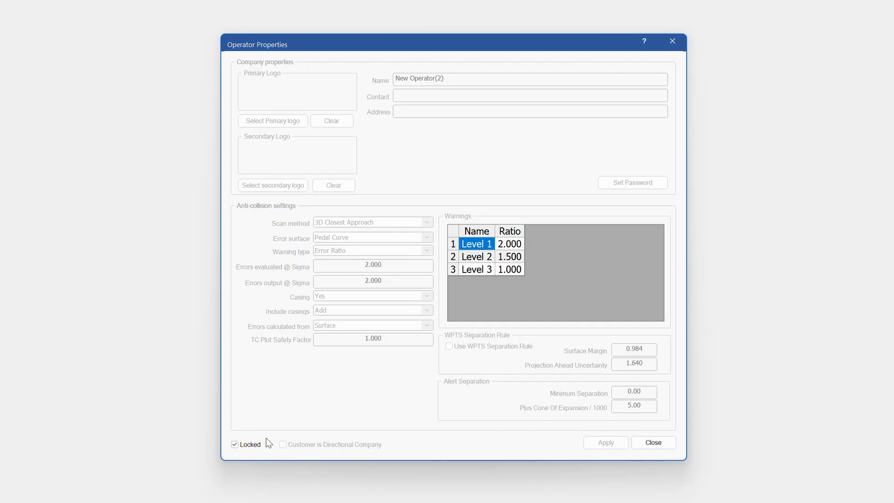
left_click(234, 445)
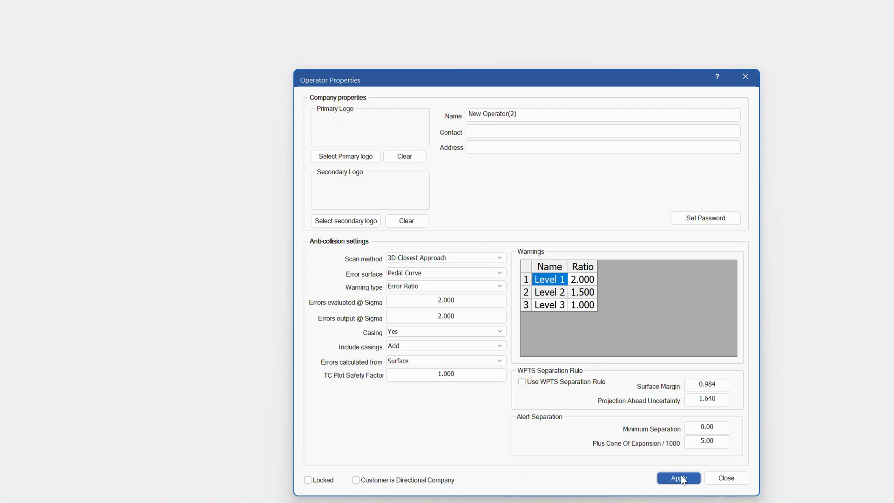
left_click(680, 478)
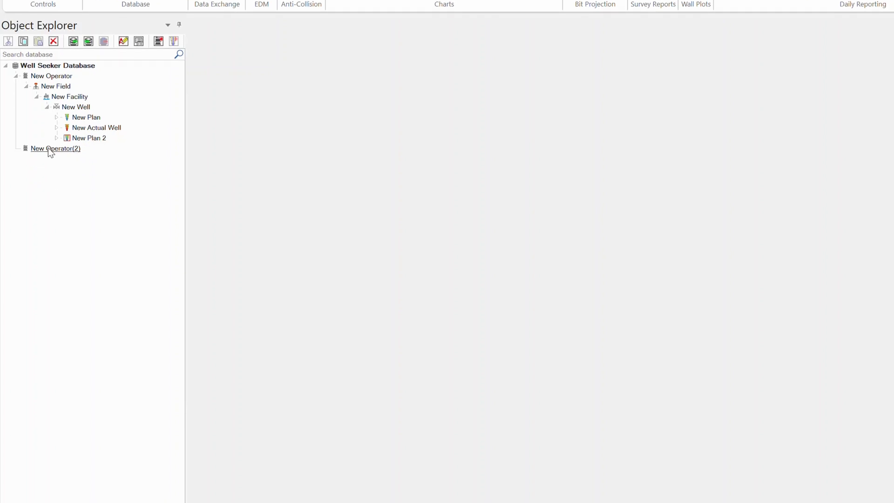
Insert a new field under New Operator(2) and open the coordinate reference systems for its mapping grid.
right_click(49, 148)
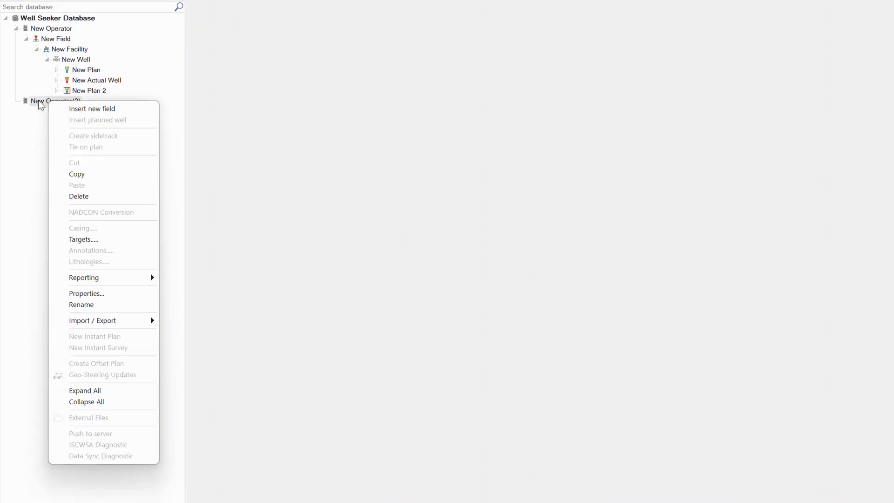
left_click(93, 111)
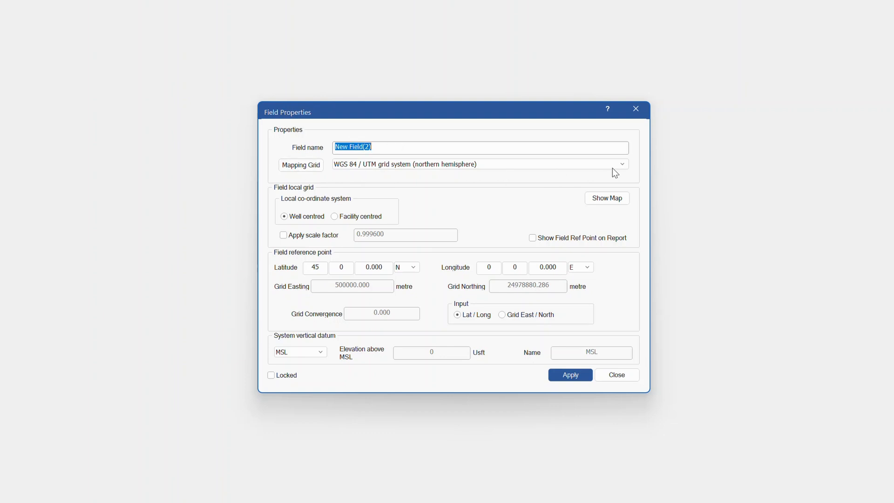
left_click(625, 164)
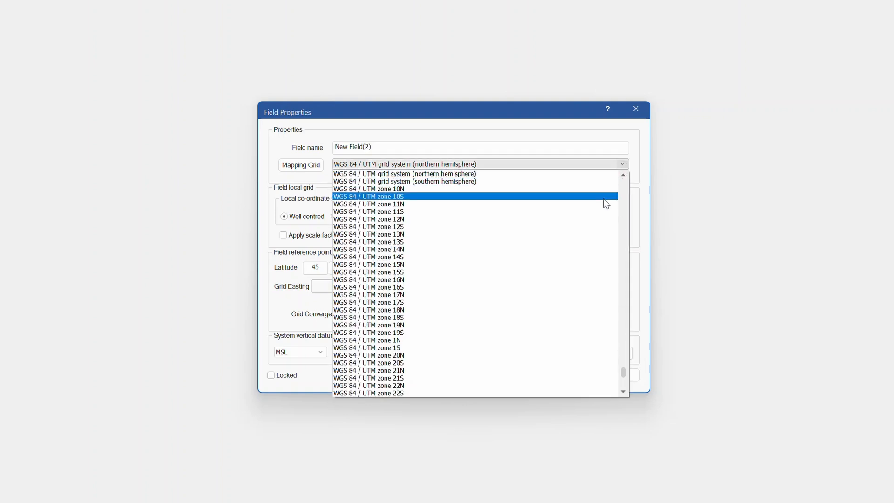
left_click(271, 150)
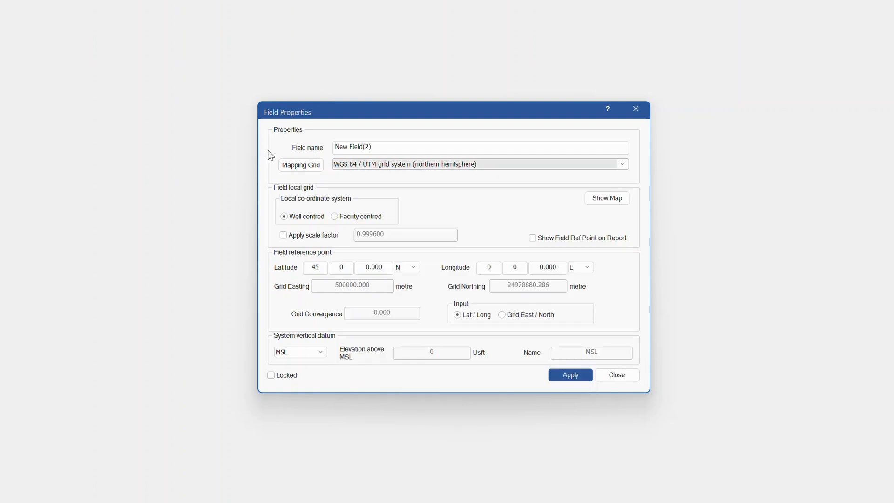
left_click(293, 166)
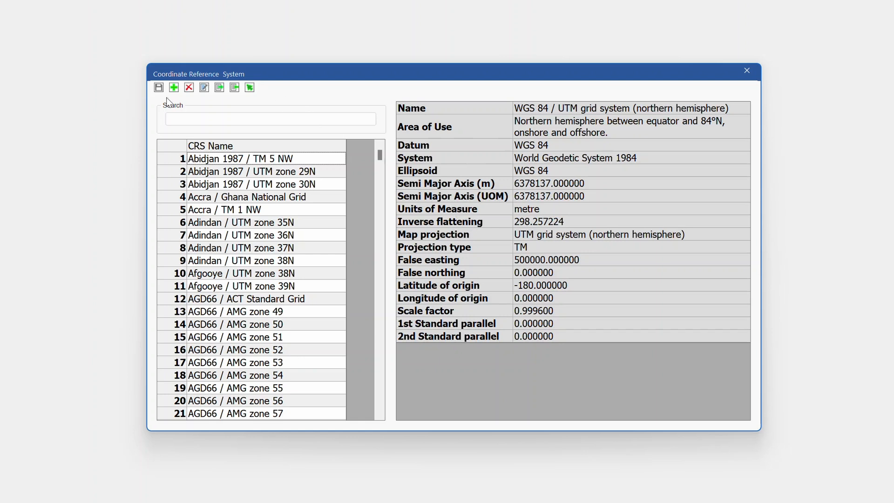
Search the coordinate reference systems for "nad", browse the matching entries and clear the search.
left_click(226, 122)
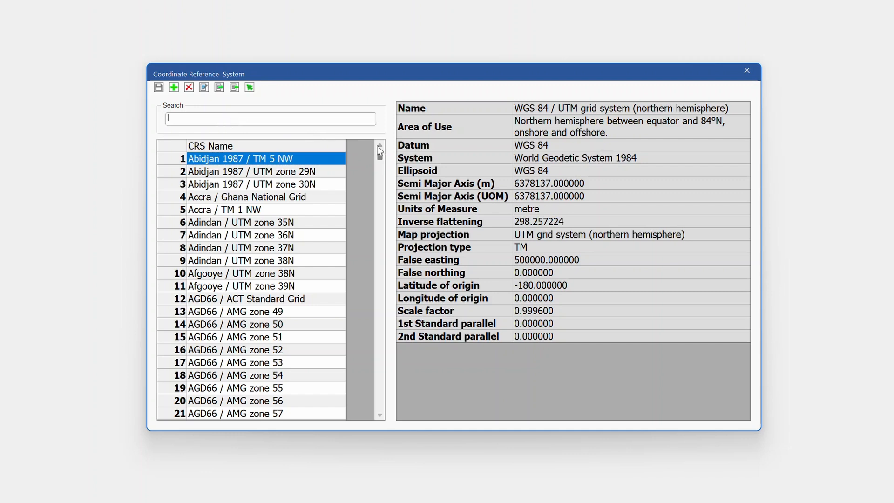
left_click_drag(379, 157, 385, 179)
type("nad")
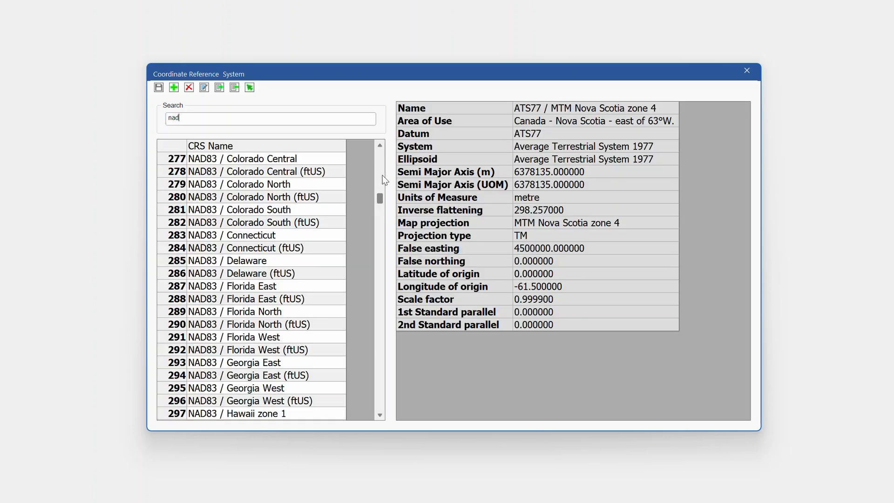
left_click_drag(383, 204, 393, 154)
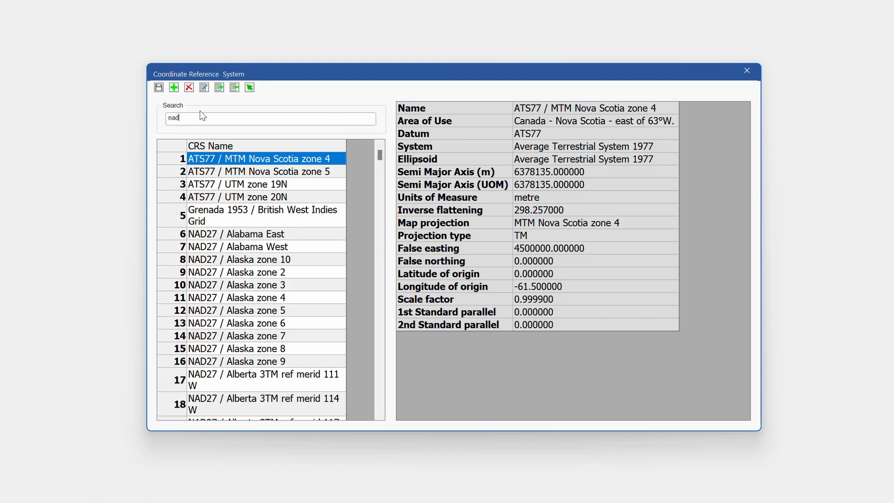
left_click_drag(190, 117, 80, 117)
key("BackSpace")
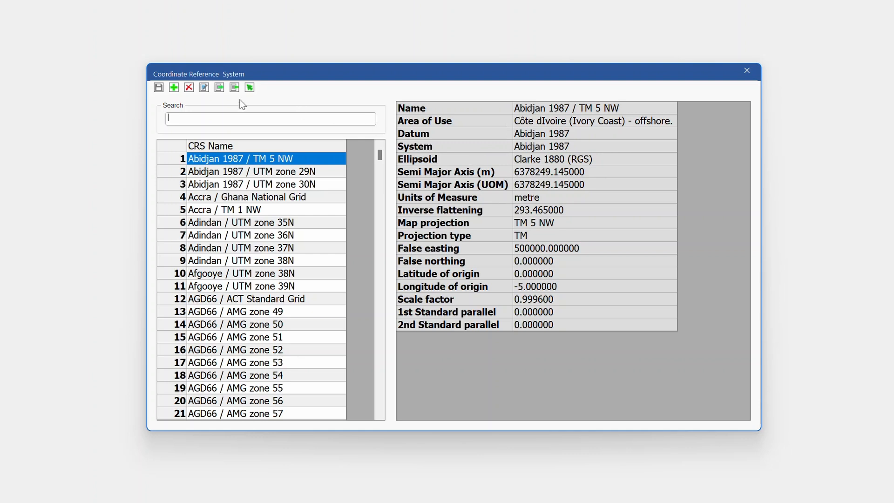
Assign the Abidjan 1987 / UTM zone 29N coordinate reference system as the new field's mapping grid.
left_click(227, 200)
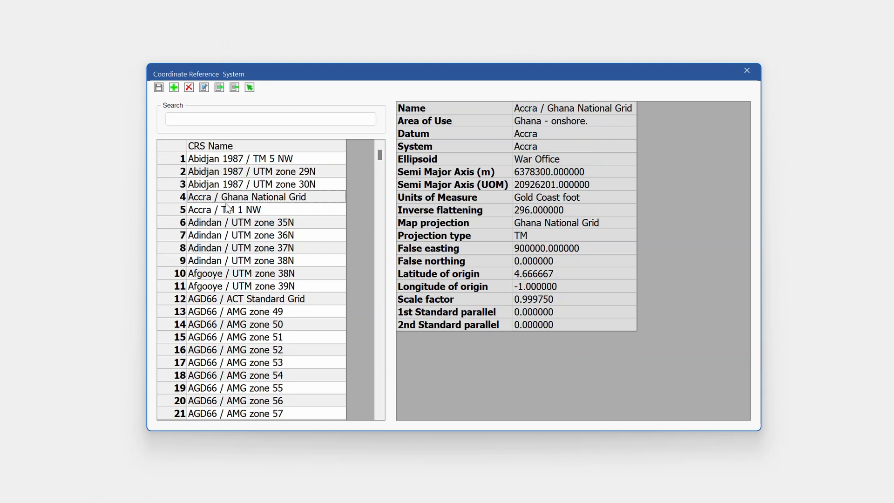
left_click(227, 177)
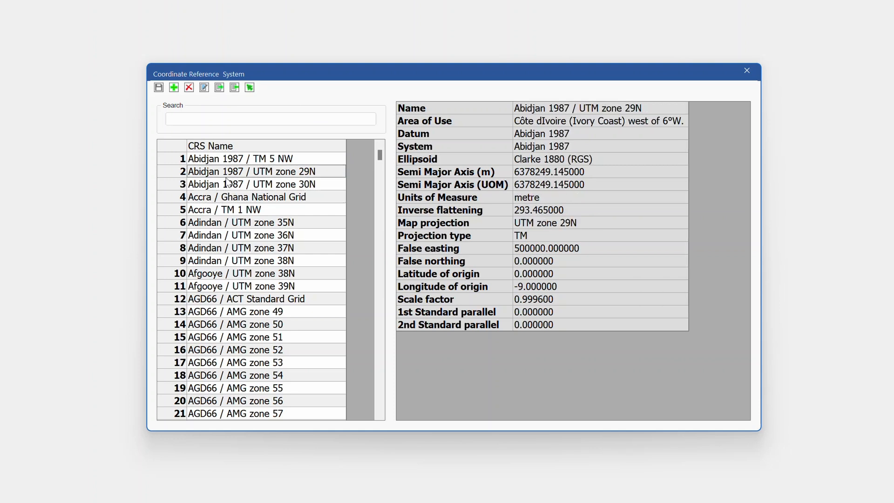
left_click(249, 87)
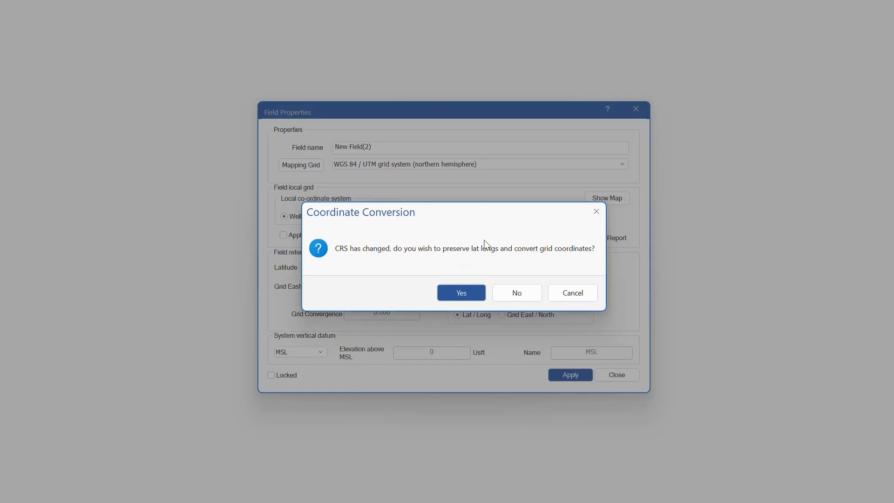
left_click(534, 292)
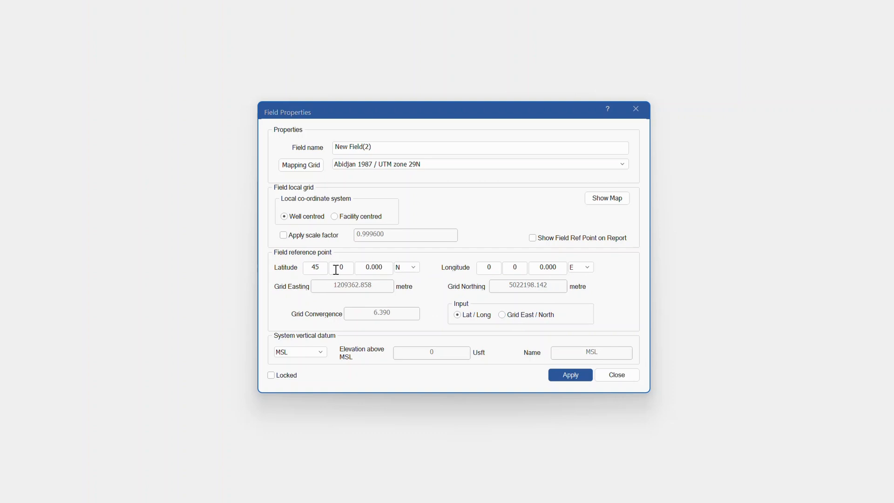
Set the field reference point input to Grid East / North, keep the northern hemisphere and save the field properties.
left_click(414, 268)
left_click(408, 277)
left_click(502, 315)
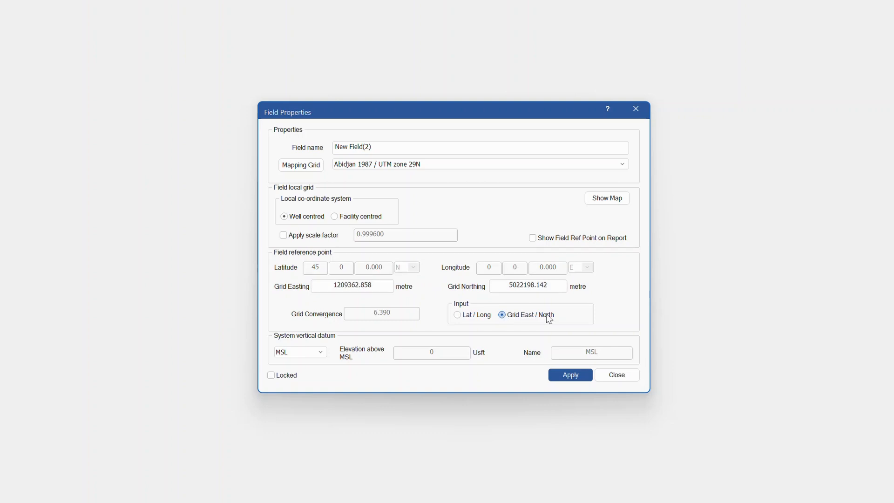
double_click(329, 287)
left_click_drag(499, 286, 607, 294)
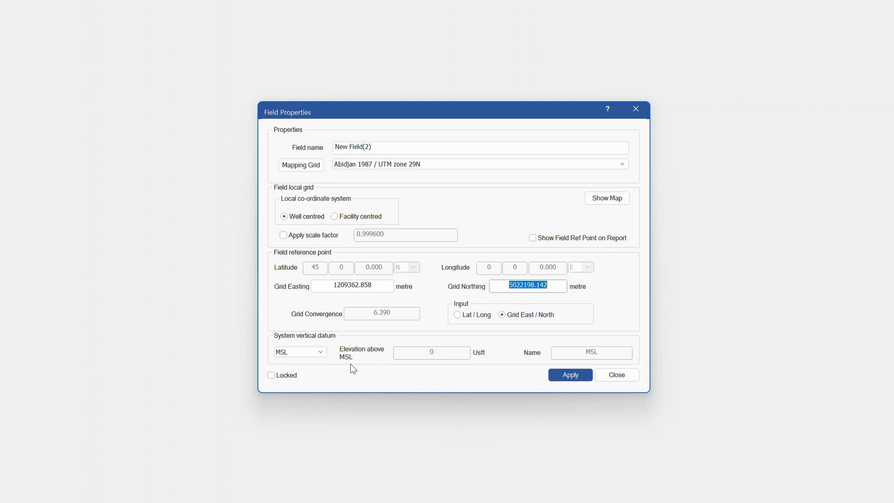
left_click(571, 376)
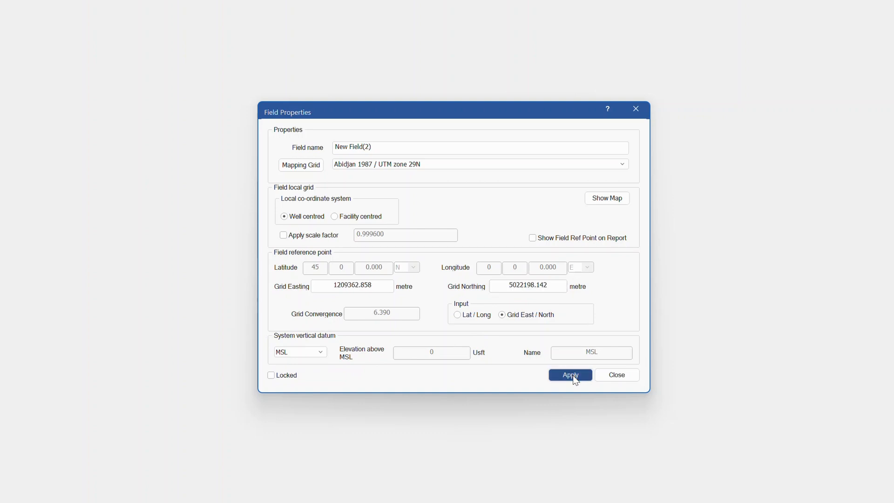
left_click(620, 376)
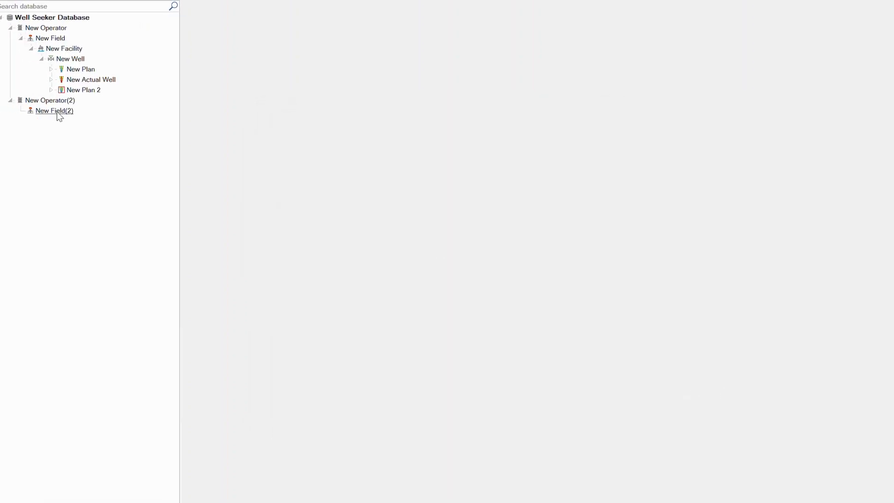
Reopen the properties of New Field(2) to review them and close them without changes.
right_click(63, 115)
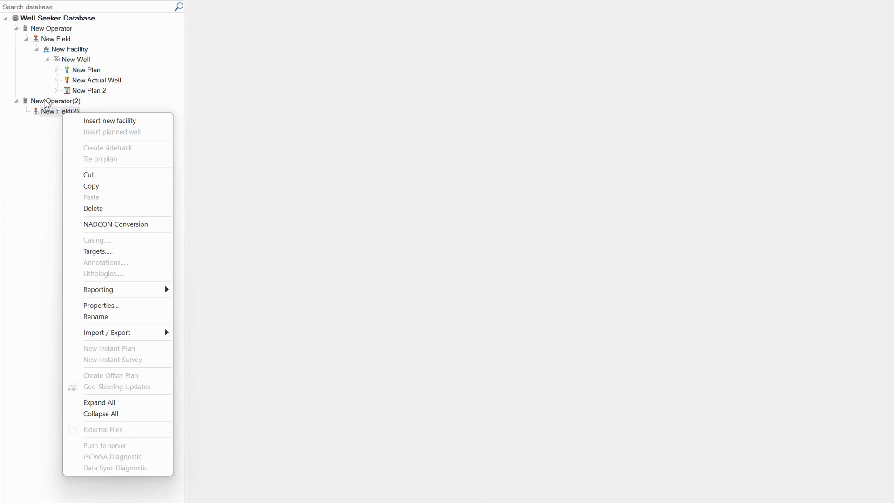
left_click(47, 102)
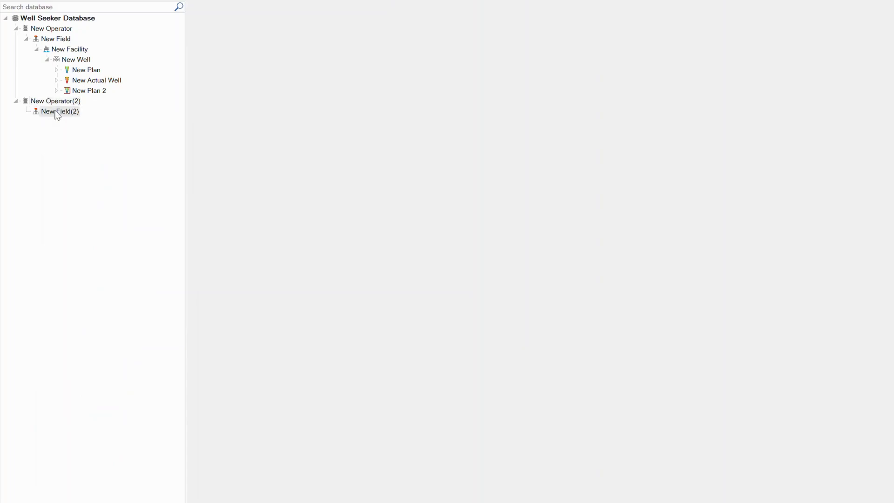
right_click(56, 112)
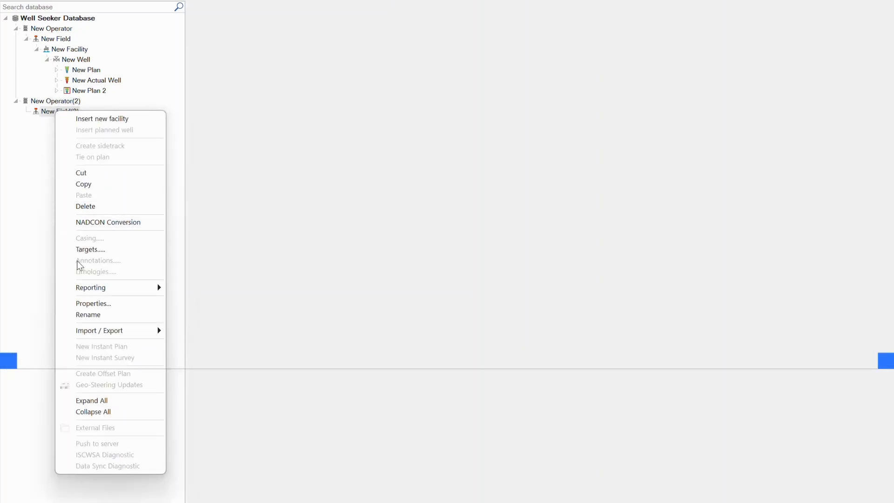
left_click(94, 304)
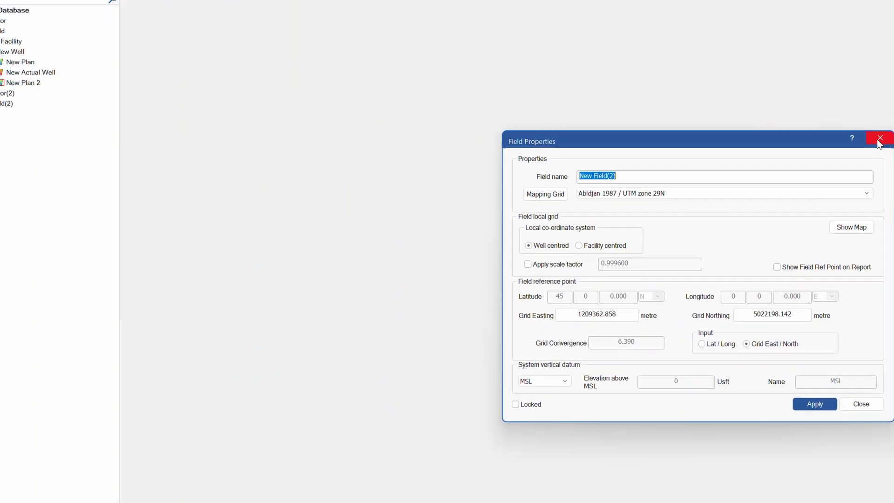
left_click(880, 142)
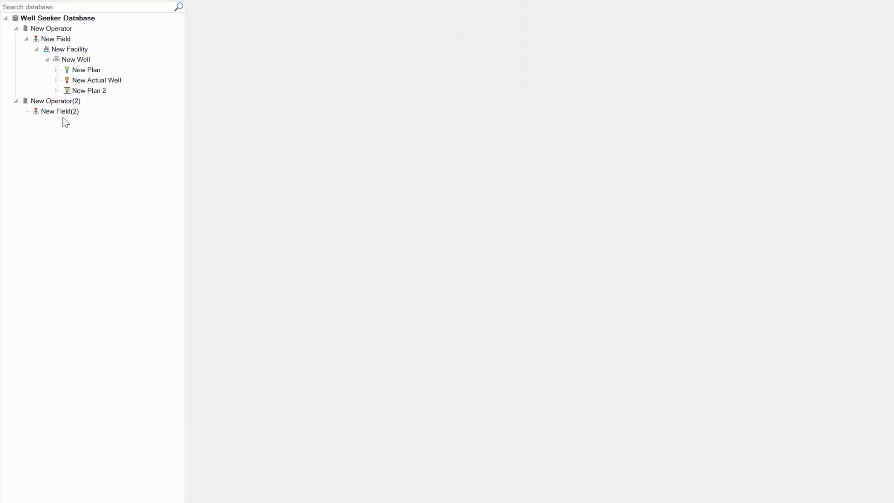
Insert a new facility under New Field(2), trying the Grid East / North input before returning its reference point to Lat / Long.
right_click(60, 111)
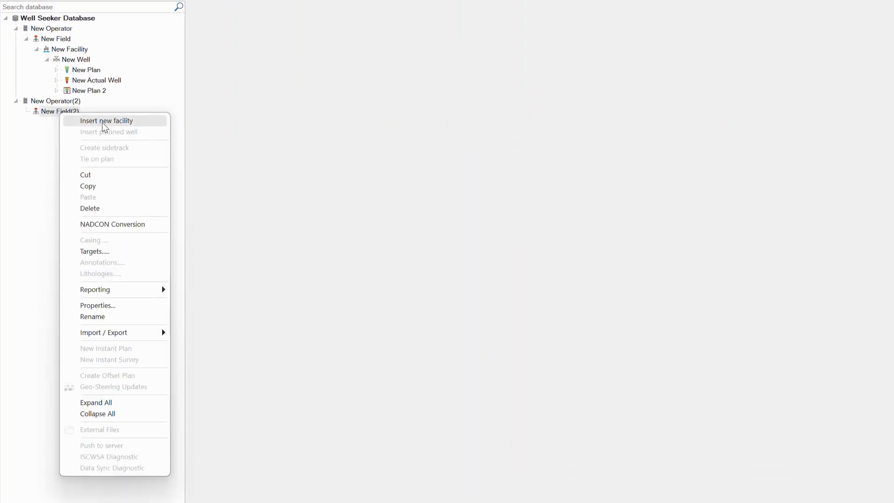
left_click(102, 122)
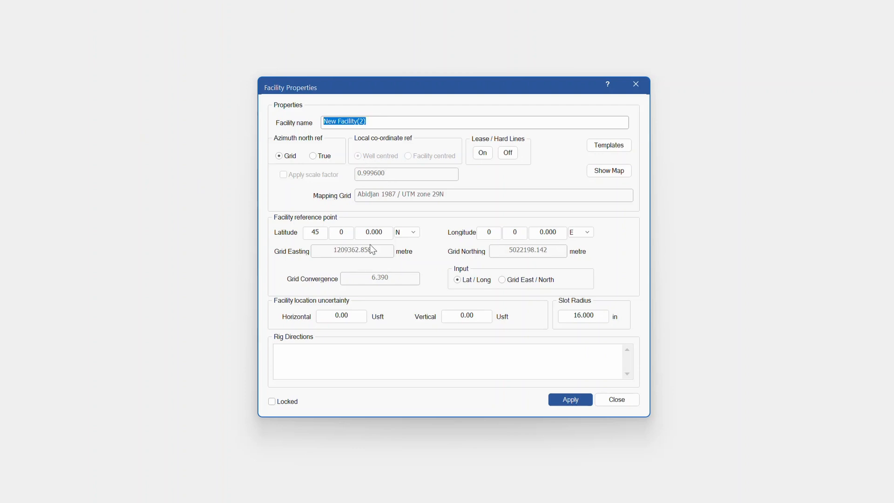
left_click(502, 281)
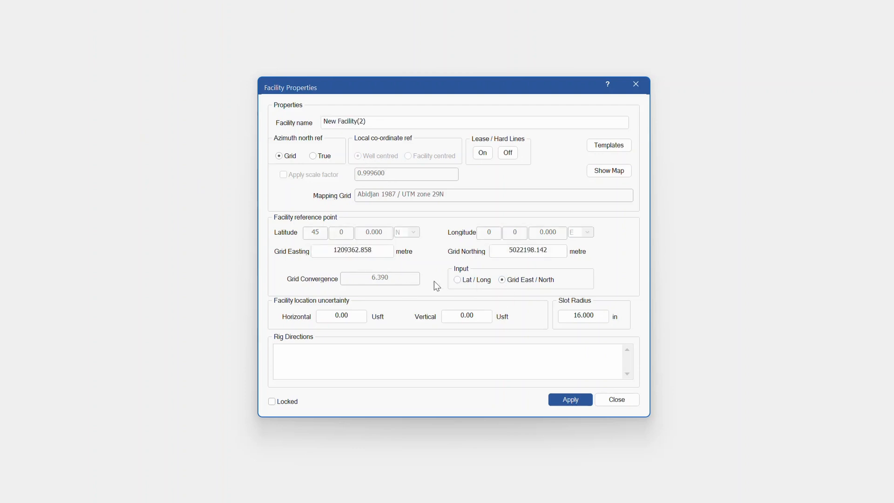
left_click(458, 279)
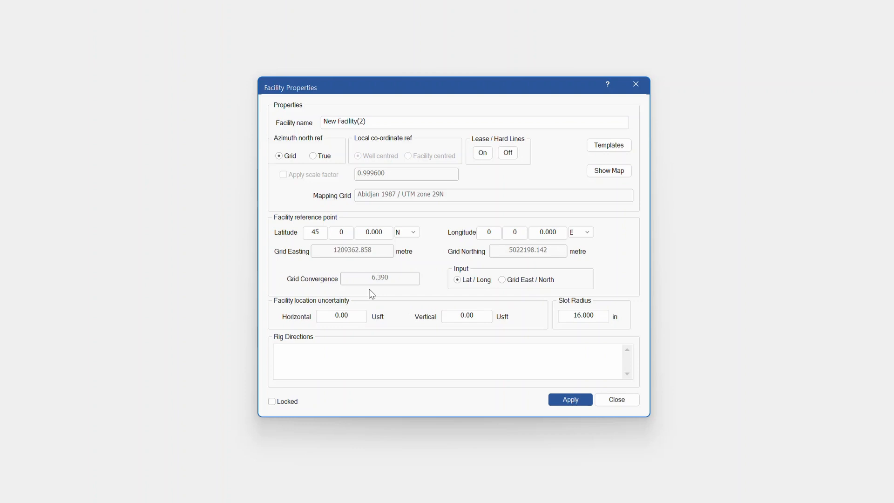
left_click(316, 357)
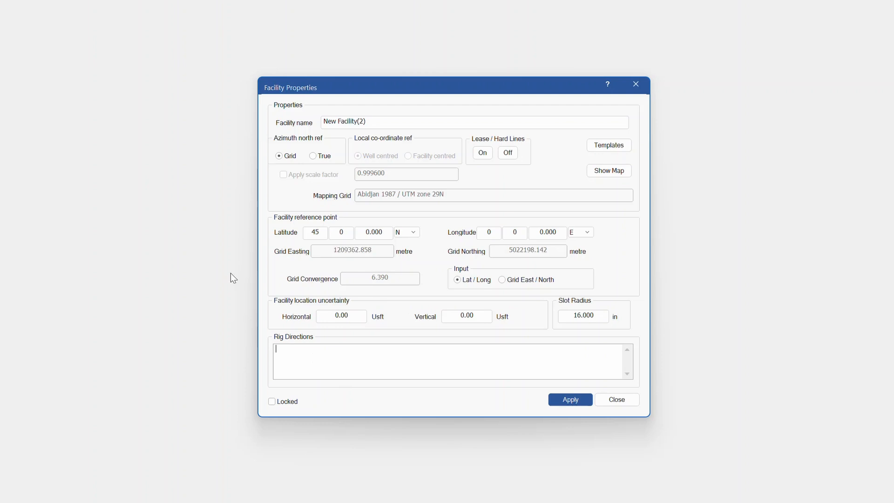
Create a new slot template for the facility with rectangle geometry, 2 rows and 2 columns.
left_click(617, 148)
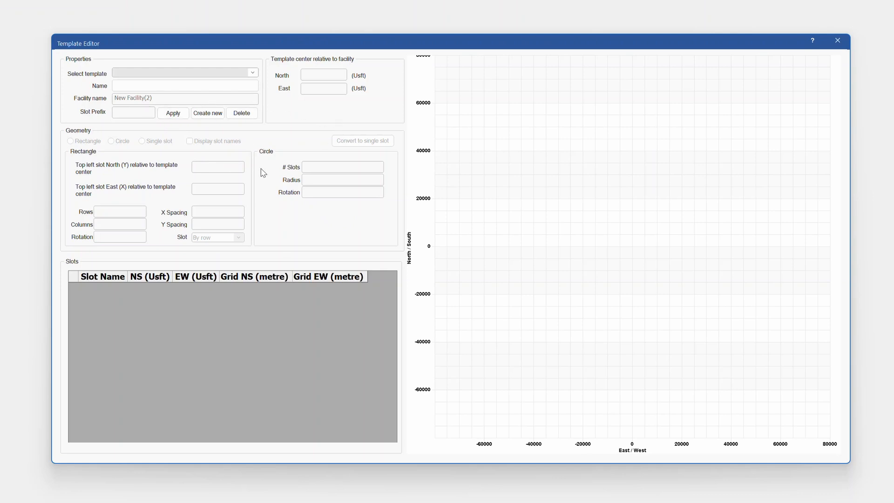
left_click(207, 113)
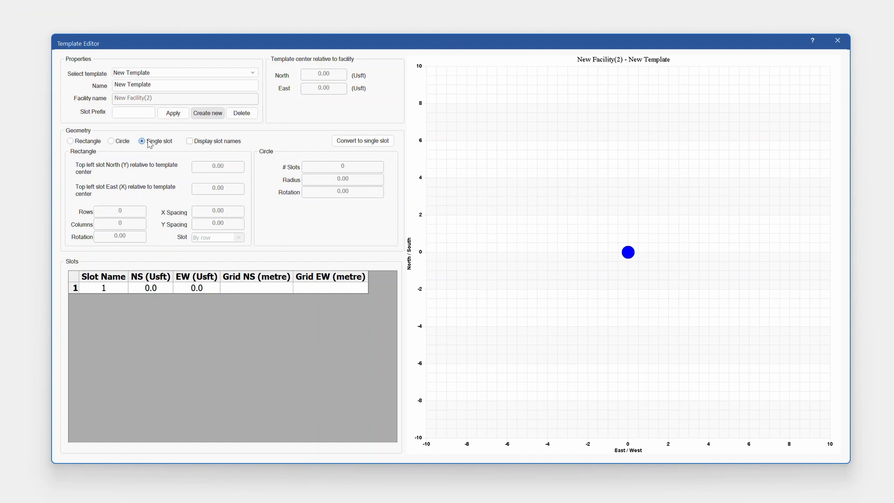
left_click(70, 141)
double_click(120, 211)
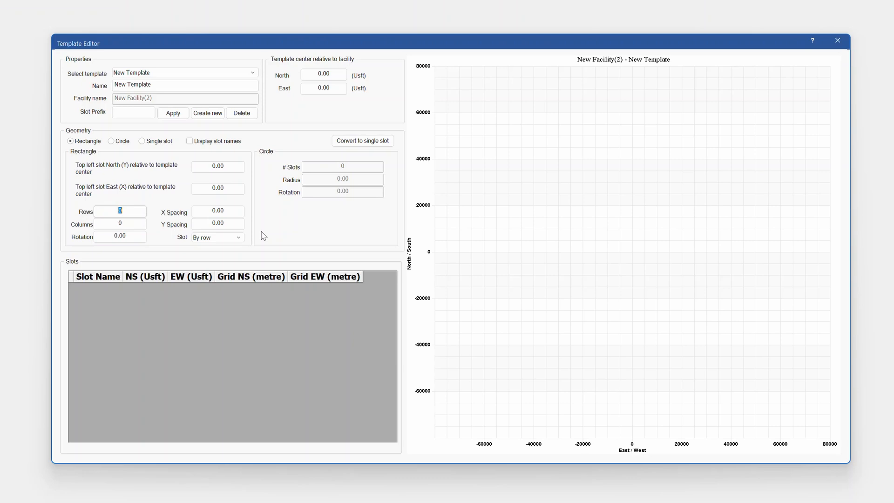
type("2")
left_click_drag(131, 226, 110, 226)
type("2")
Set both the X and Y spacing of the template's slots to 30.
double_click(205, 210)
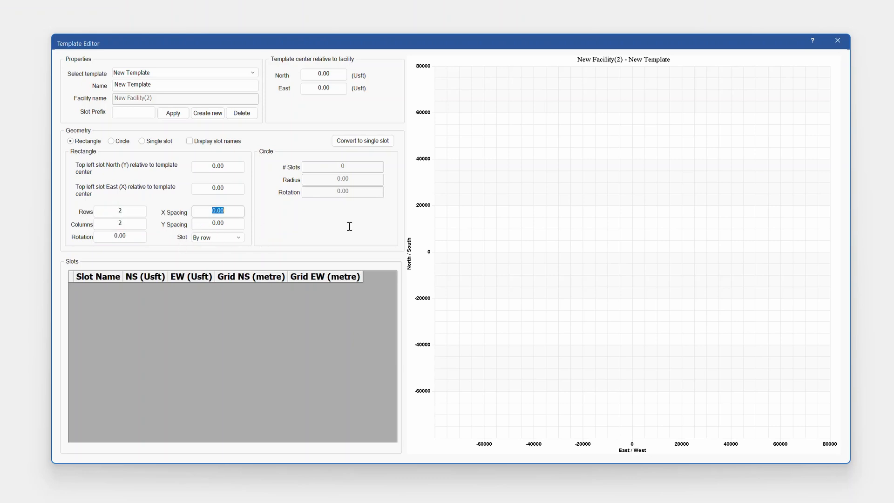
type("30")
double_click(209, 225)
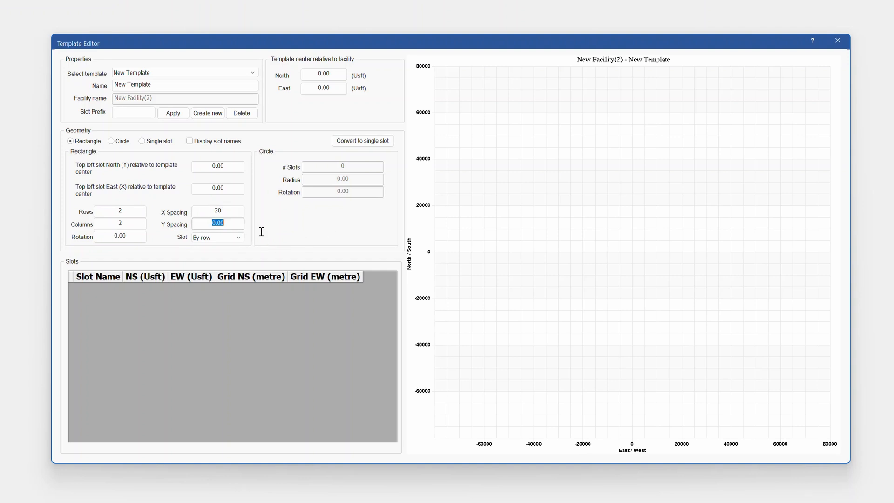
type("30")
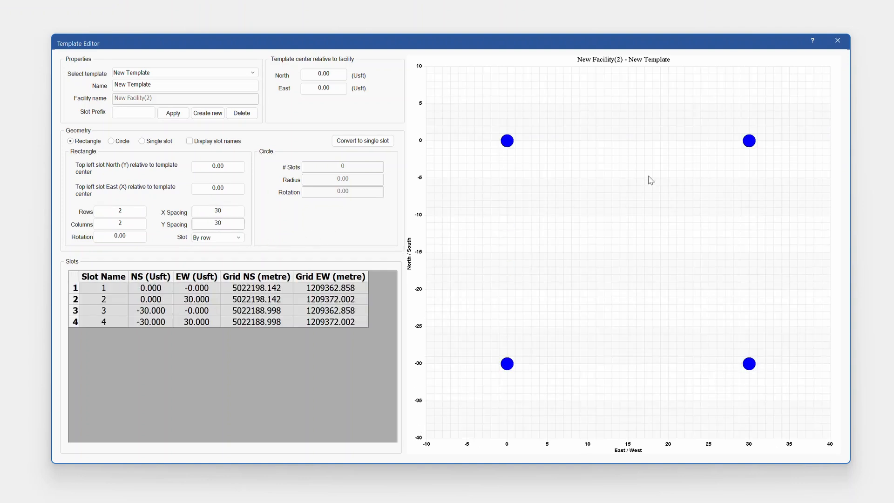
Set the rectangular template's rotation to 45, apply the template and save the facility properties.
double_click(106, 236)
type("45")
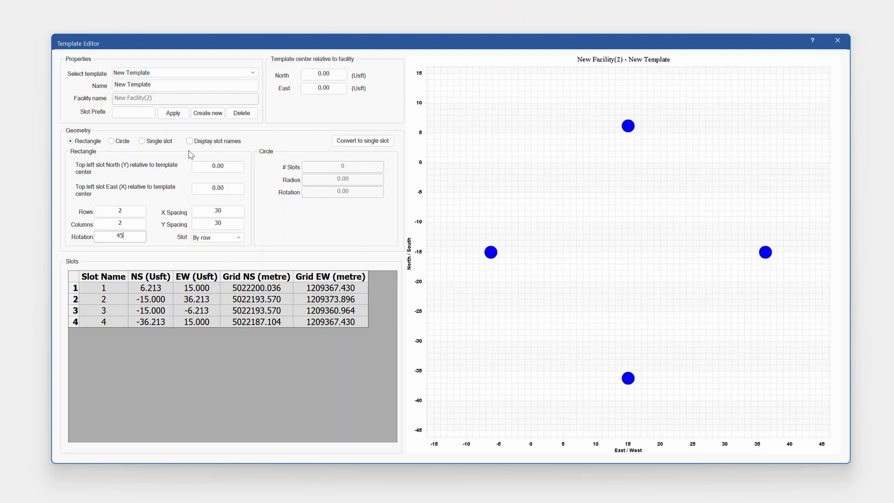
left_click(173, 113)
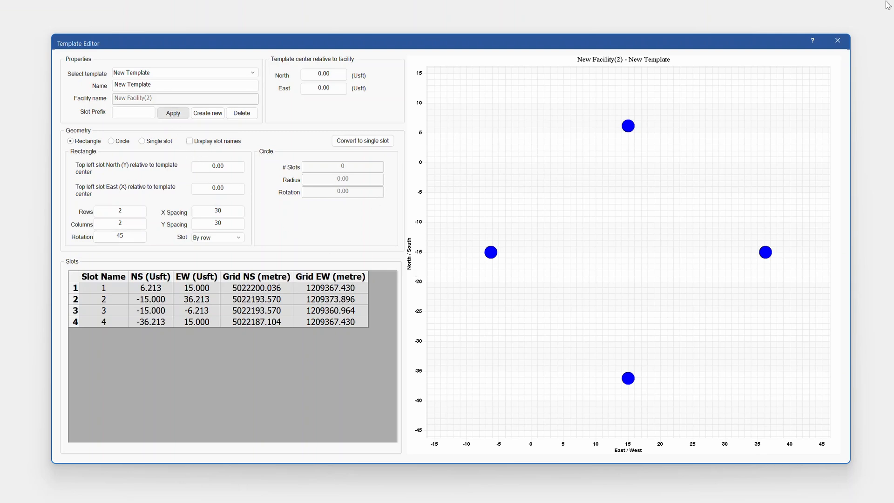
left_click(838, 41)
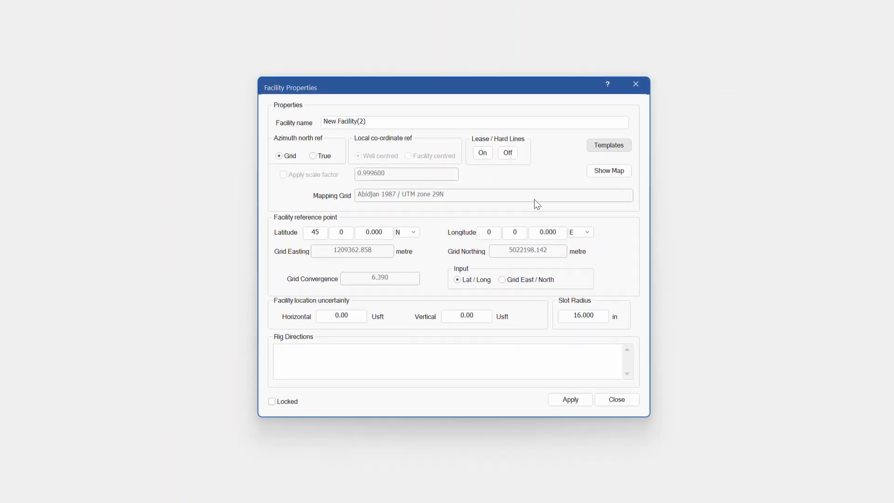
left_click(573, 399)
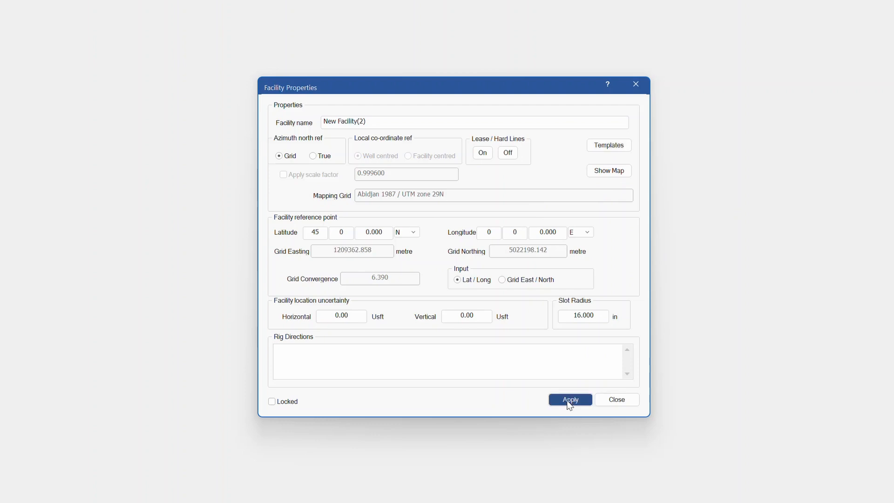
left_click(616, 401)
Insert a new well under New Facility(2), keeping its suggested name.
right_click(73, 89)
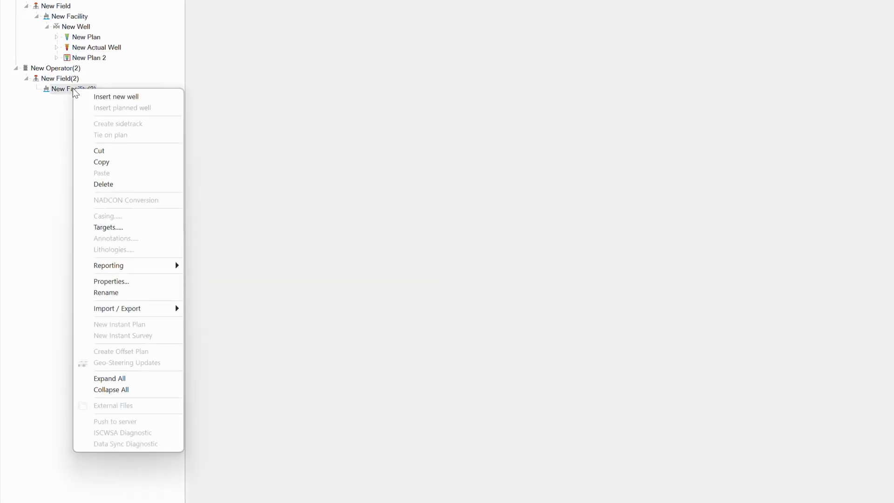
left_click(111, 97)
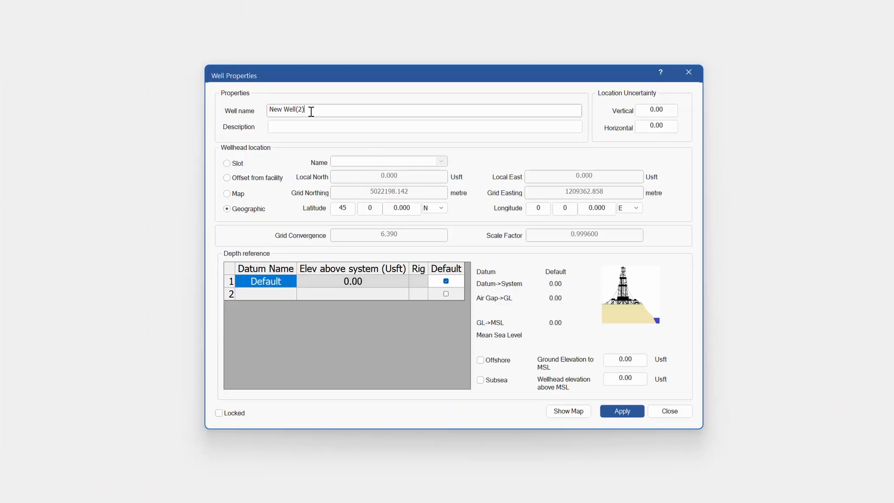
left_click_drag(311, 112, 217, 107)
Look through the offset-from-facility and slot options for the wellhead location, and set the location method to Map.
left_click(227, 178)
double_click(381, 176)
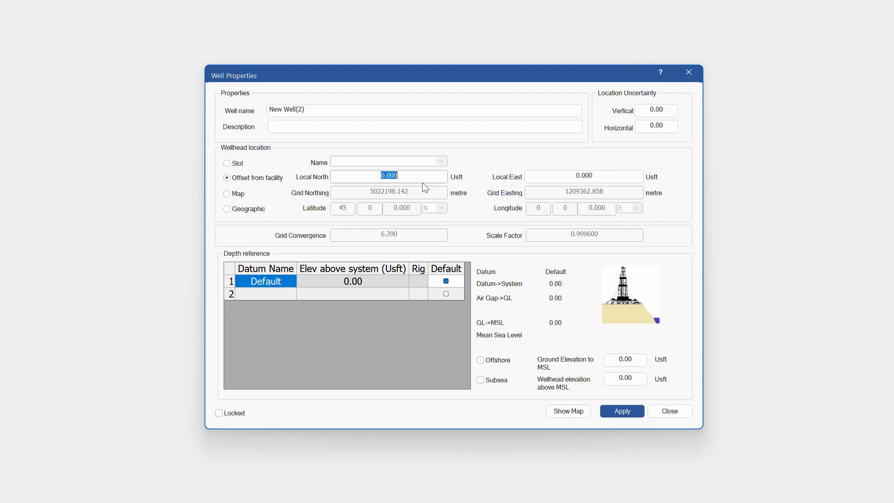
double_click(584, 176)
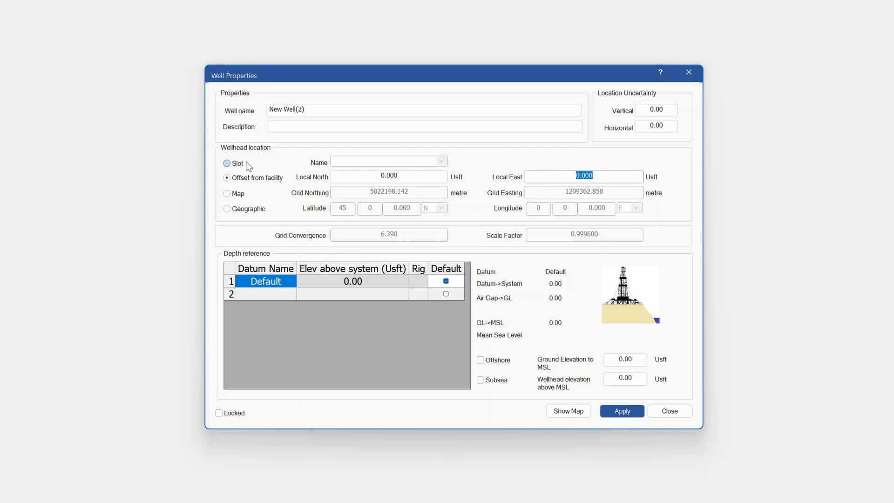
left_click(228, 163)
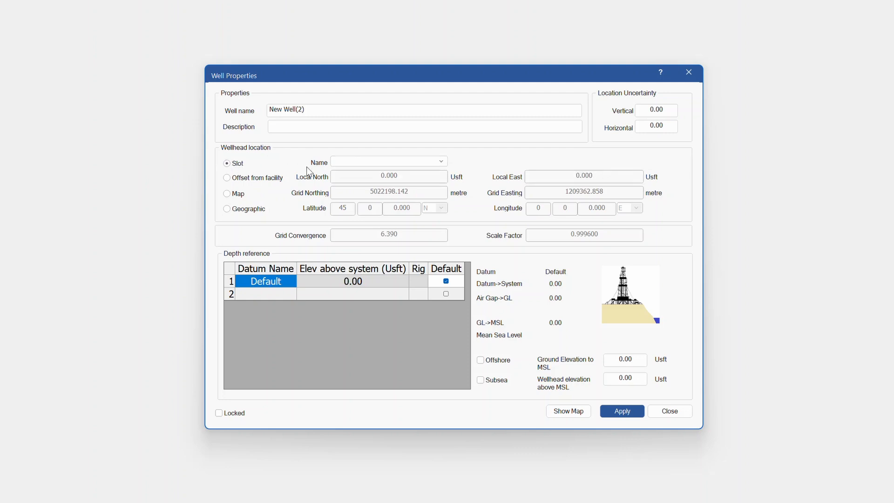
left_click(438, 161)
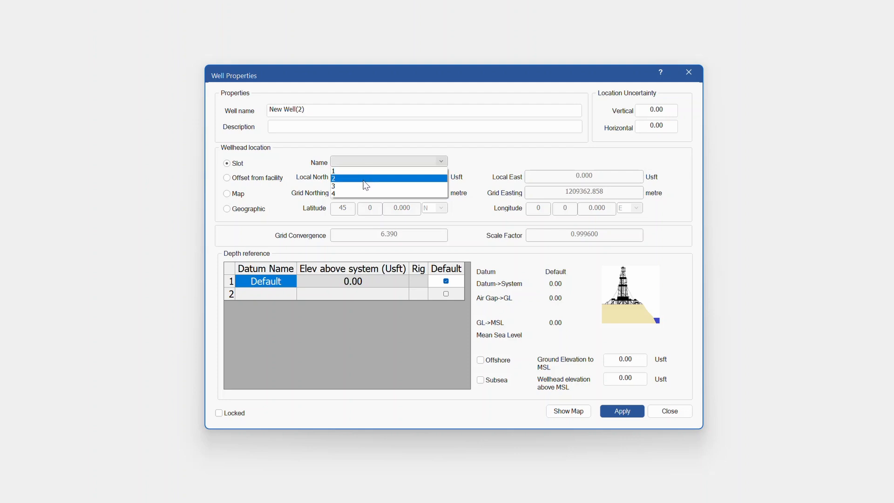
left_click(486, 158)
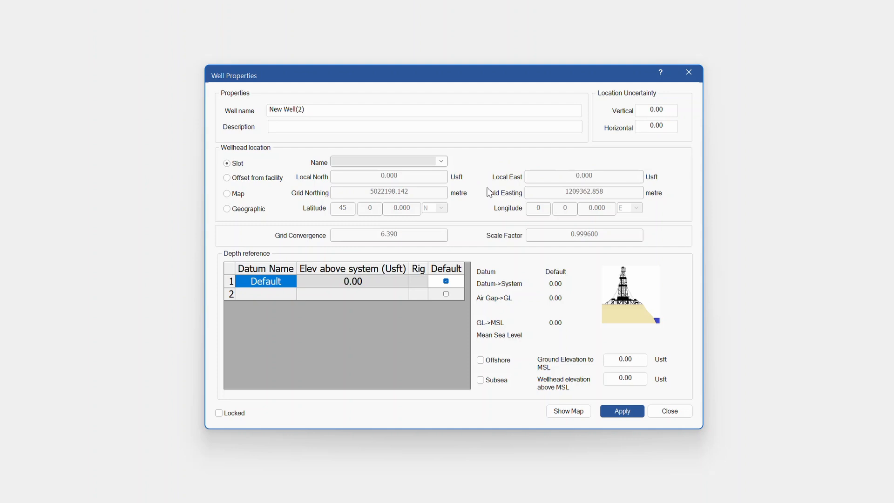
left_click(227, 194)
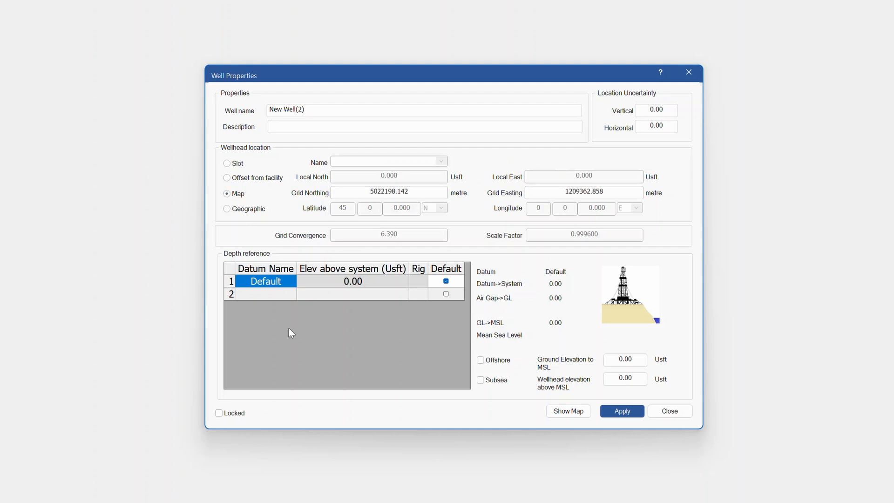
Add a depth reference datum named RTE with an elevation of 100 Usft above system and the rig Rig 1.
left_click(274, 293)
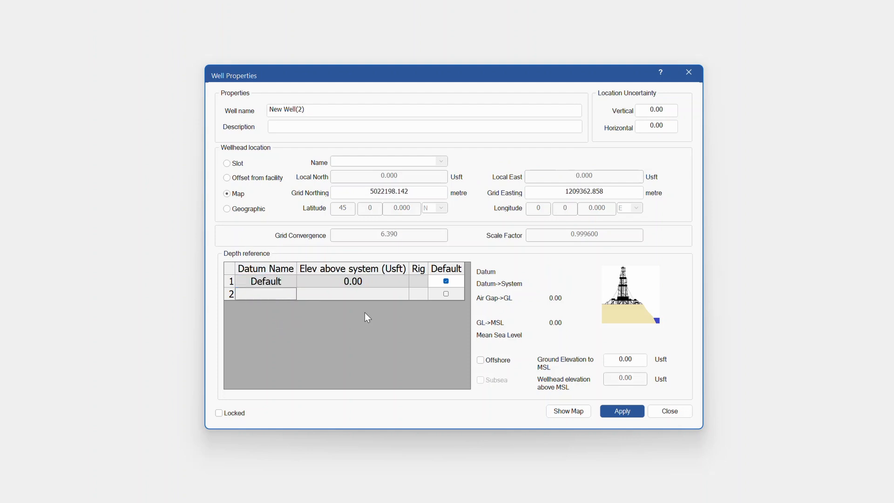
type("RTE")
left_click(351, 295)
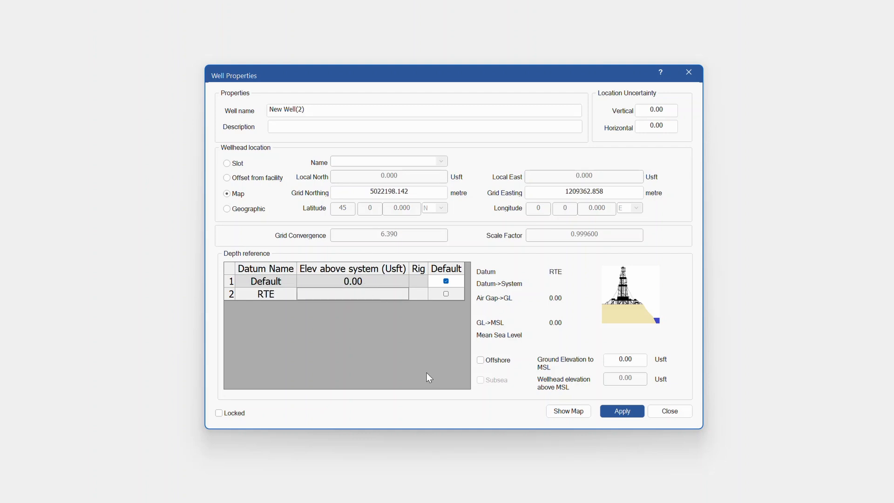
type("100")
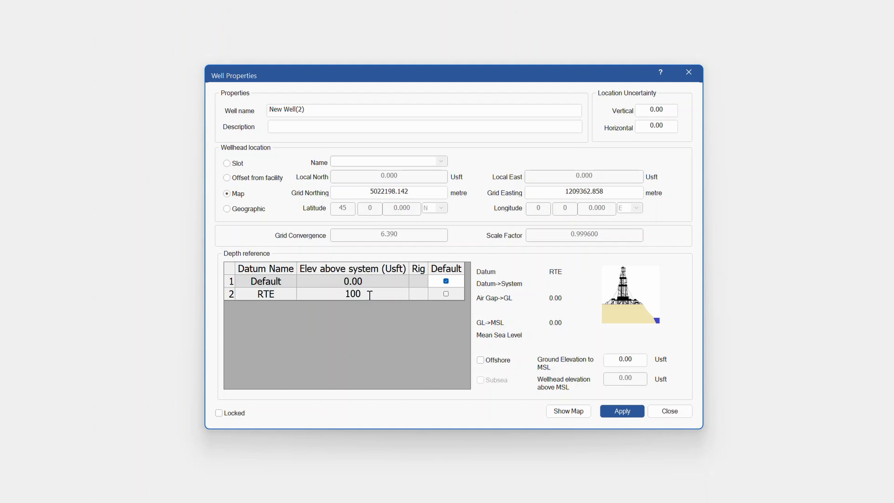
left_click(420, 294)
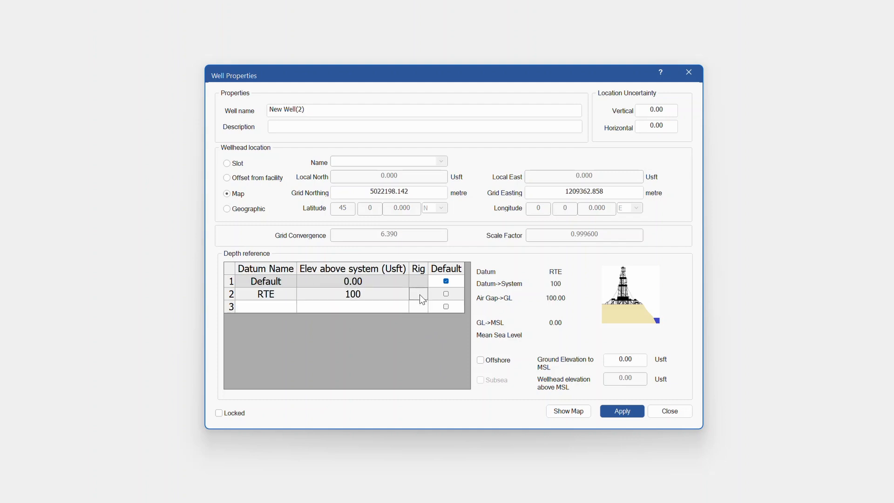
type("1")
left_click(381, 294)
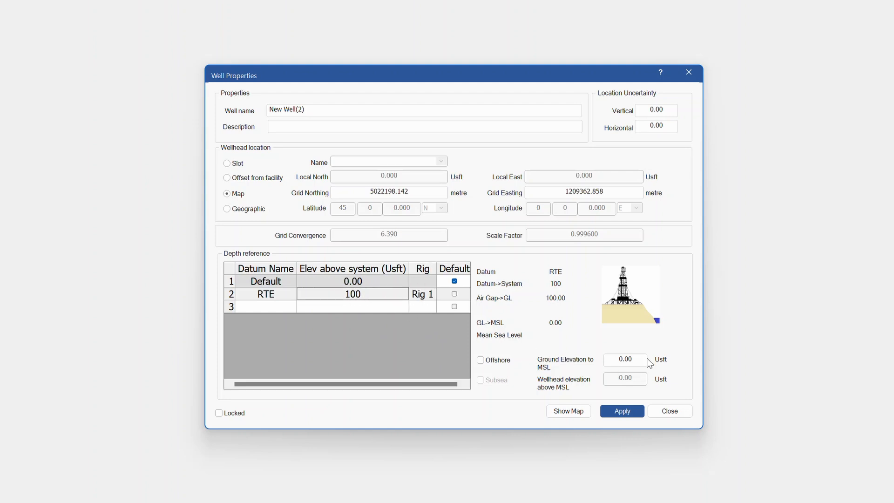
Set the well's ground elevation to MSL to 75 Usft.
left_click_drag(615, 359, 819, 356)
type("75")
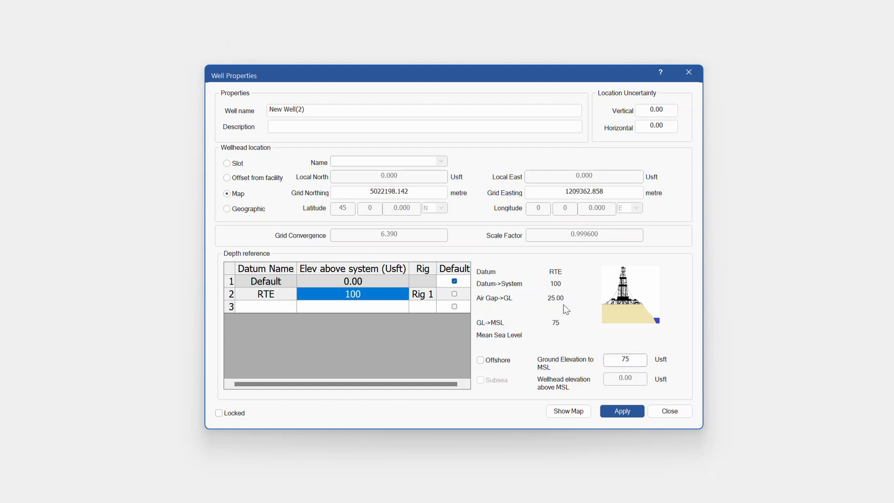
left_click(384, 293)
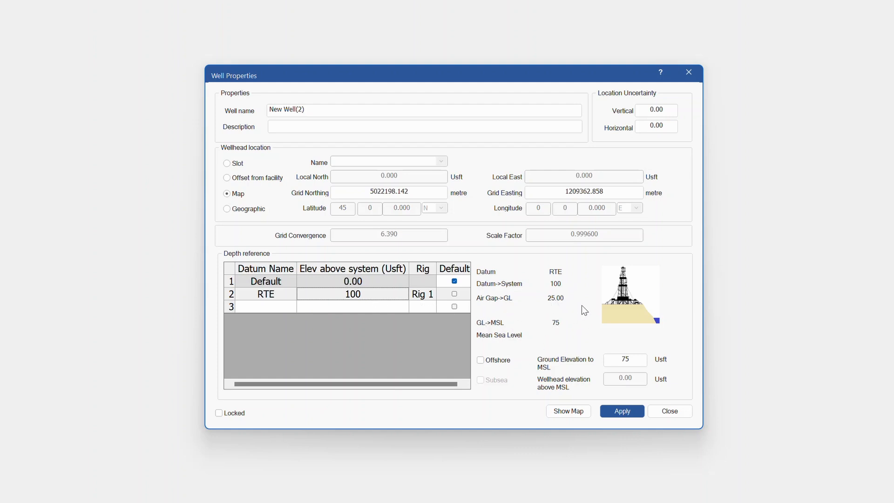
Try an elevation above system of 25 Usft for the RTE datum.
left_click(380, 289)
type("25")
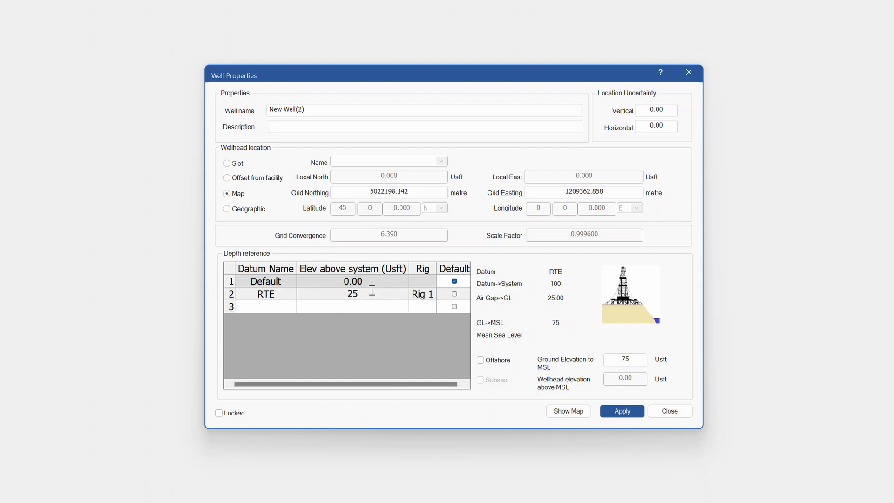
left_click(288, 293)
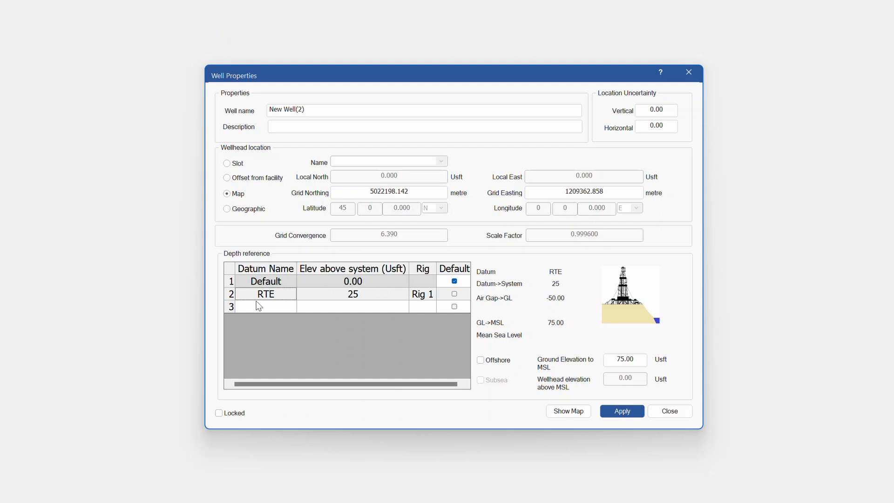
Restore the RTE datum's elevation above system to 100 Usft.
left_click(365, 294)
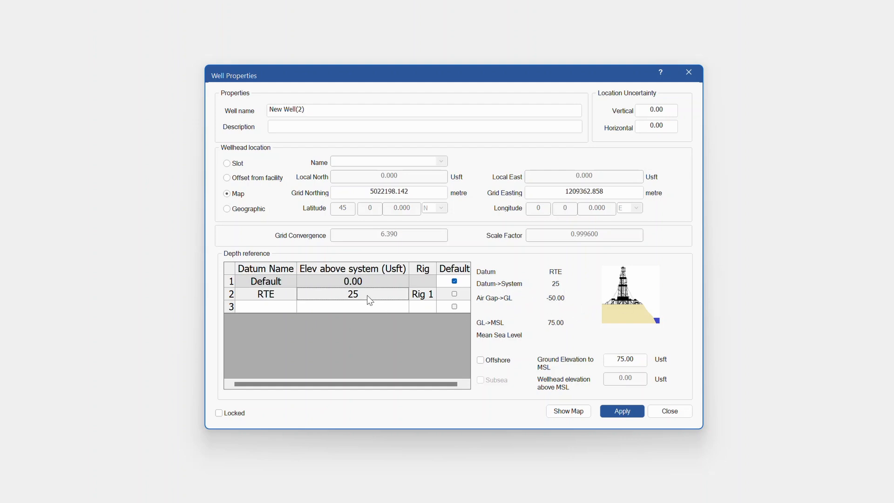
type("100")
key("Return")
left_click(423, 293)
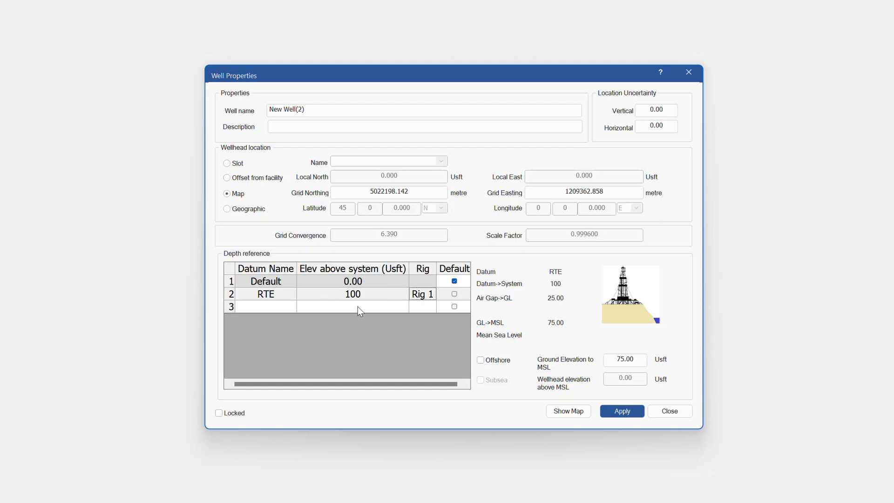
left_click(380, 291)
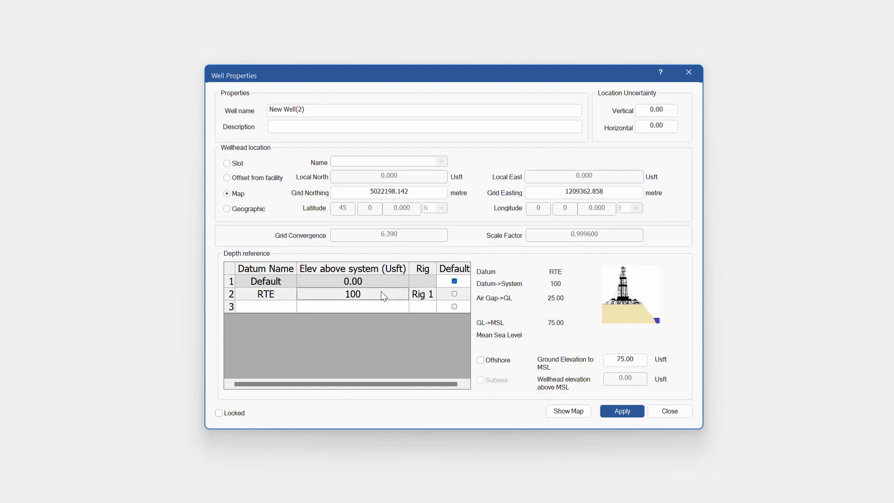
Make RTE the default depth datum and add a datum named GL with an elevation of 75 Usft above system.
left_click(455, 292)
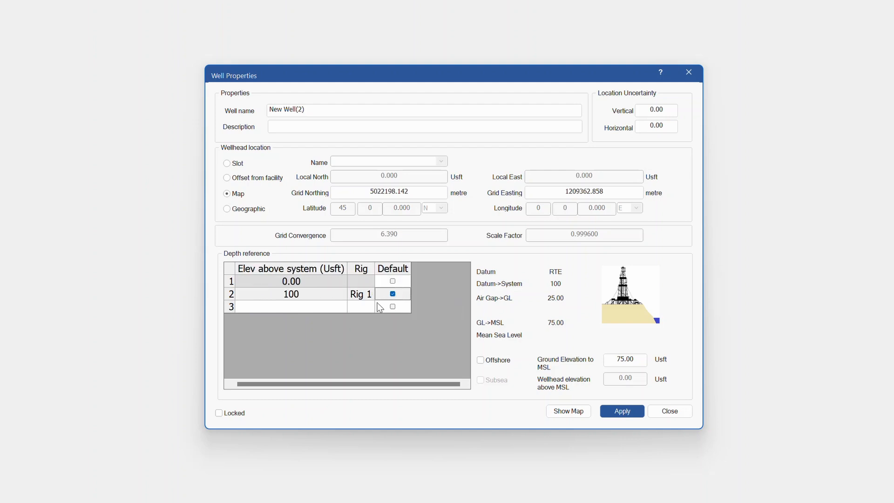
left_click_drag(380, 380, 277, 318)
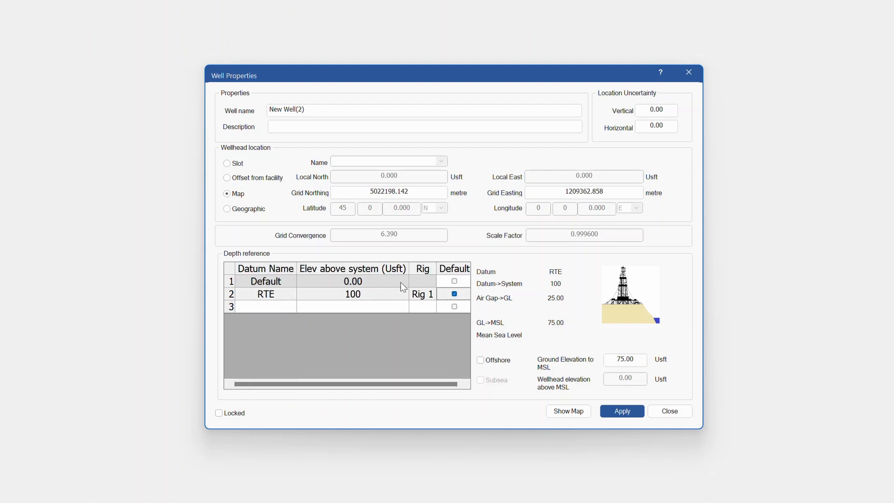
left_click(277, 309)
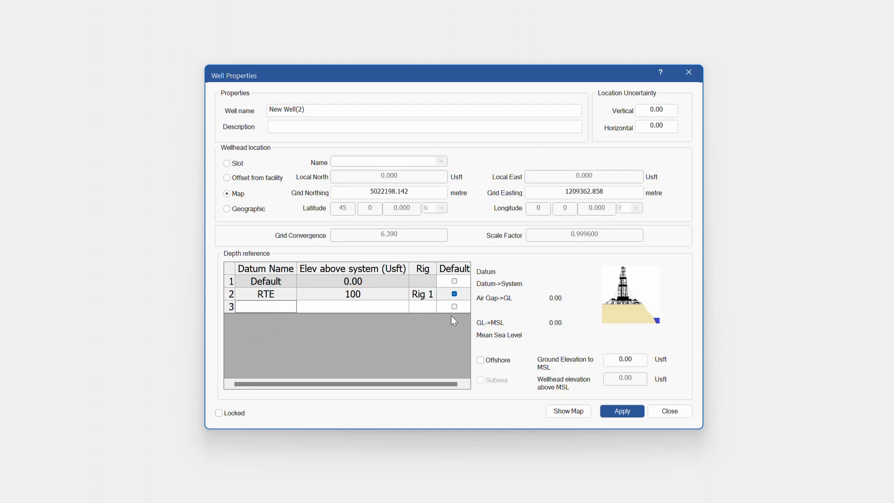
type("GL")
left_click(357, 309)
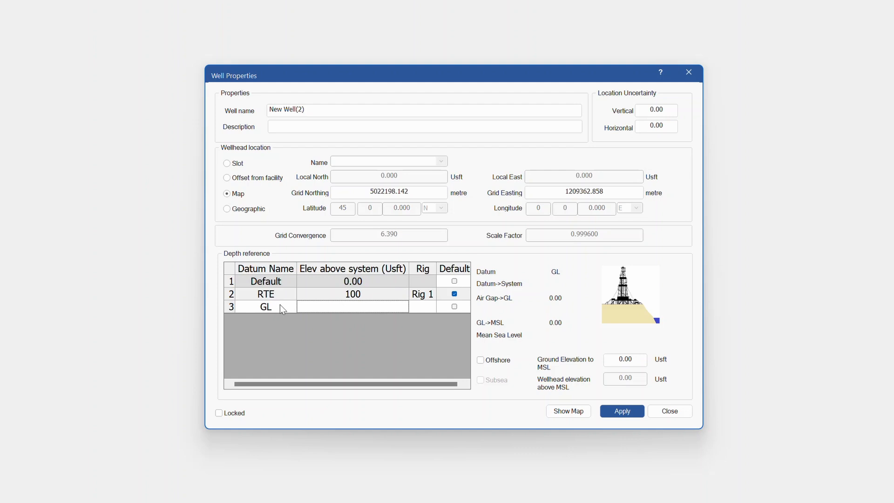
type("75")
key("Tab")
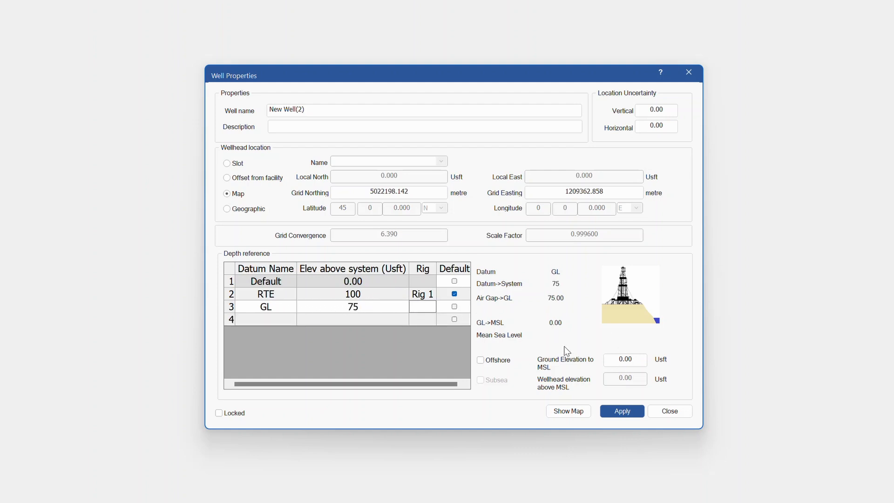
Set the GL datum's ground elevation to MSL to 75 Usft, comparing its entries with the RTE datum.
left_click(617, 361)
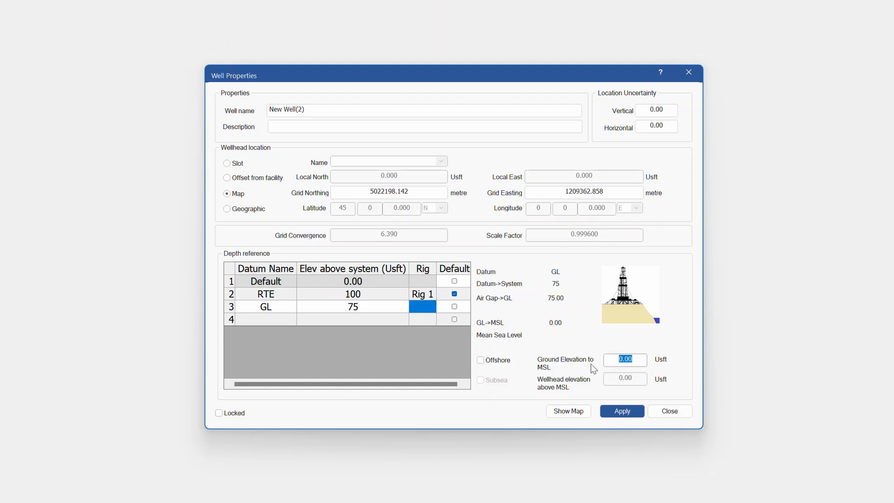
left_click(356, 294)
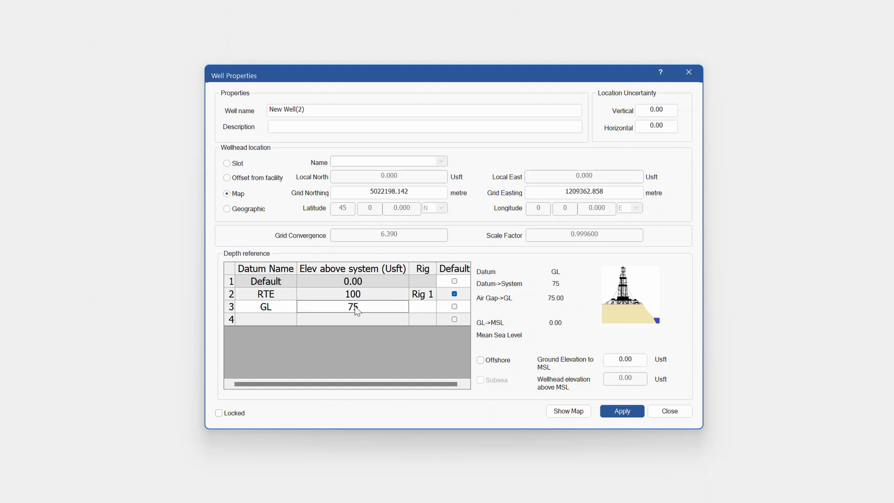
left_click(368, 309)
left_click(373, 295)
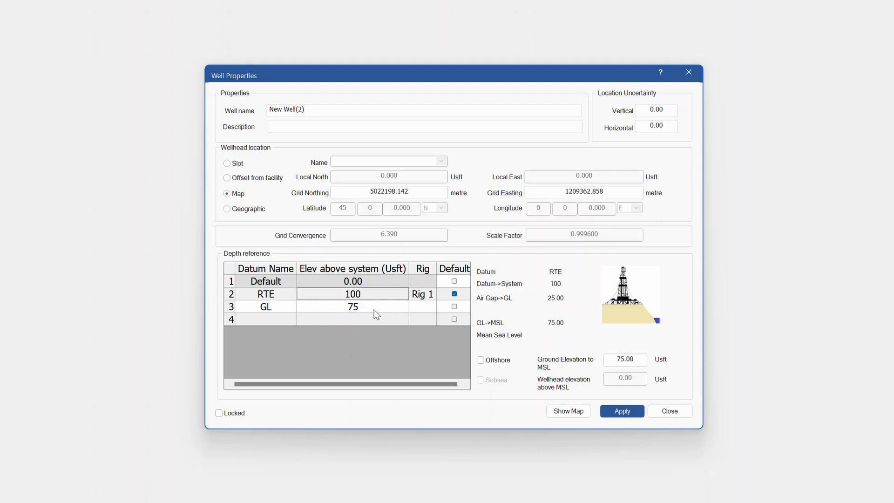
left_click(374, 309)
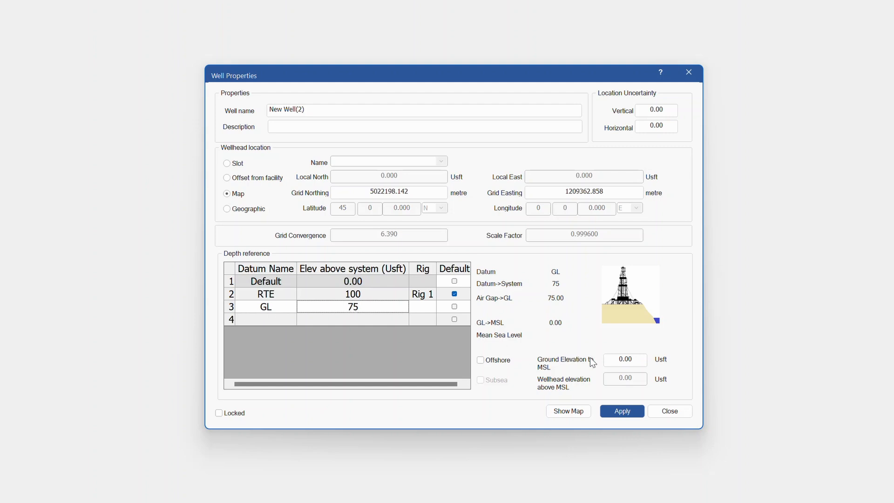
left_click(610, 357)
type("75")
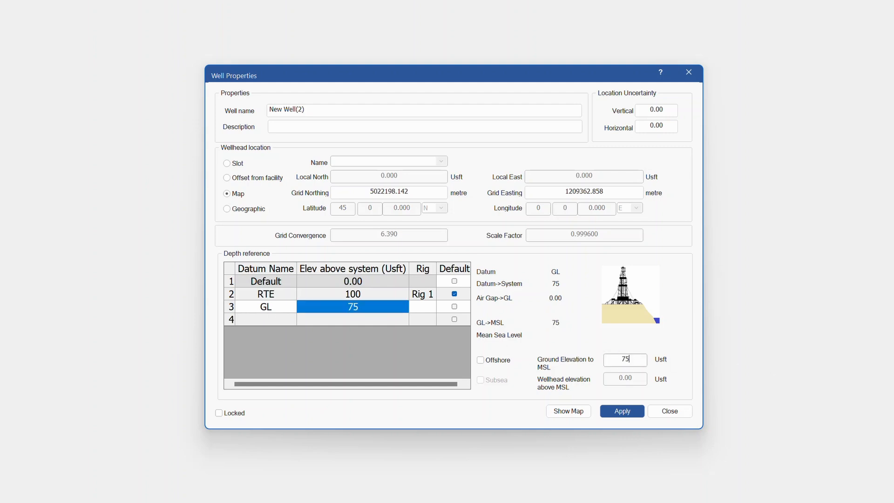
left_click(358, 308)
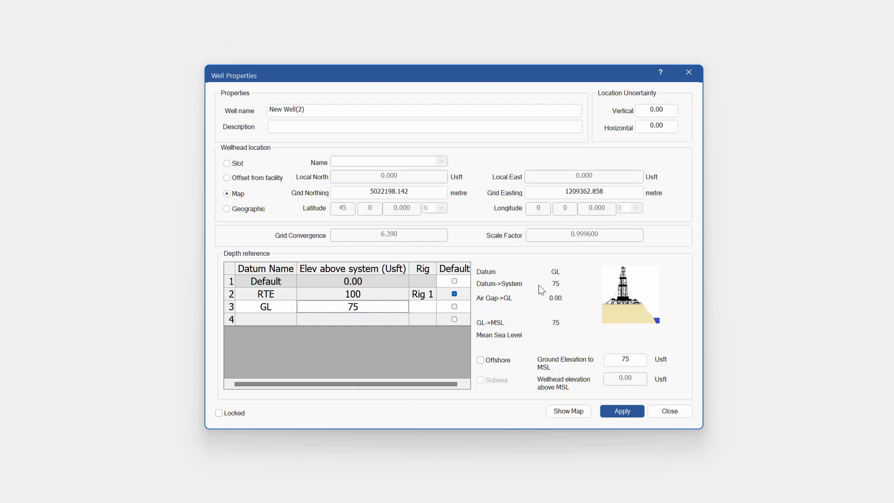
double_click(624, 359)
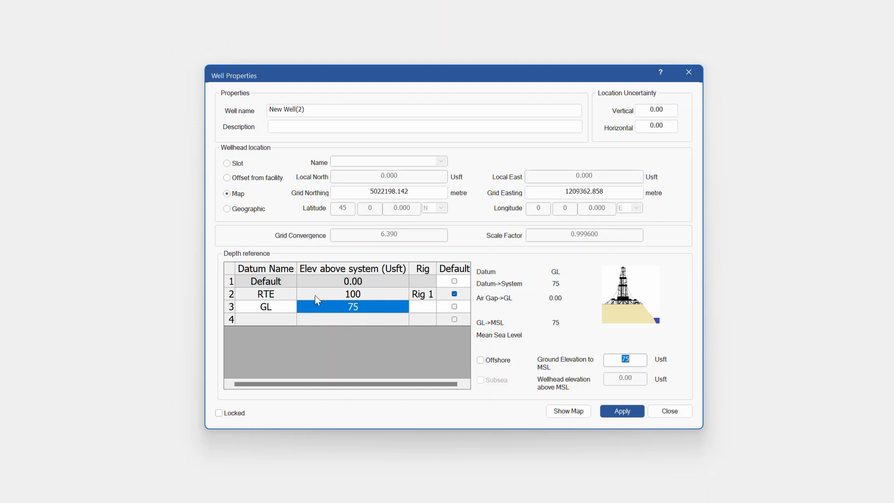
Add a depth datum named RTE Actual with an elevation of 101 Usft above system.
left_click(279, 323)
type("RTE")
left_click(380, 319)
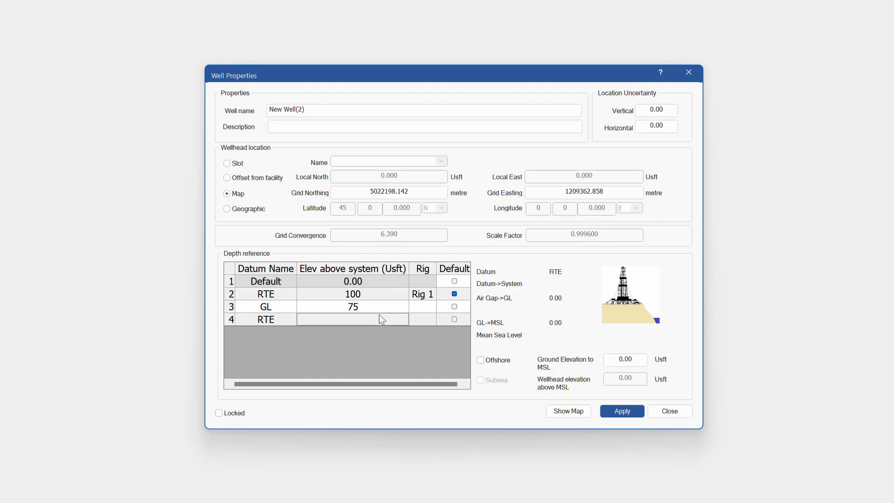
type("101")
left_click(423, 318)
double_click(290, 318)
type("Actual")
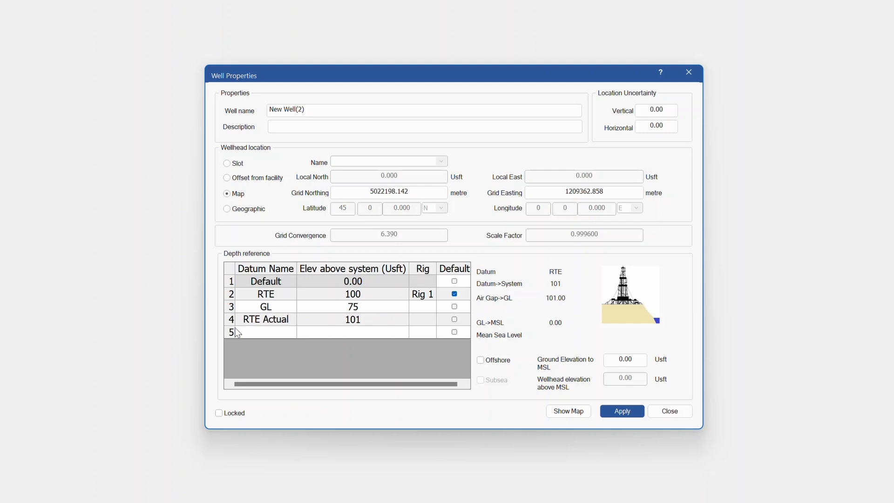
Set the RTE Actual datum's ground elevation to MSL to 75 Usft and apply the well properties.
left_click(360, 320)
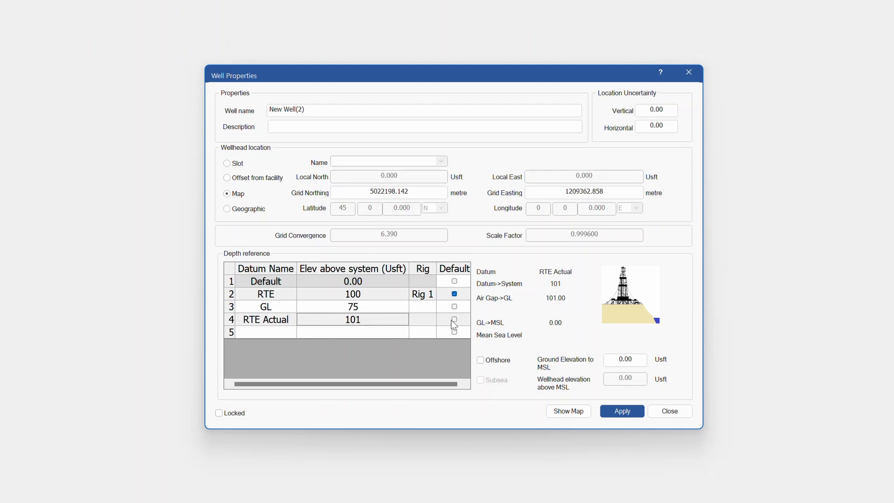
left_click(614, 359)
type("75")
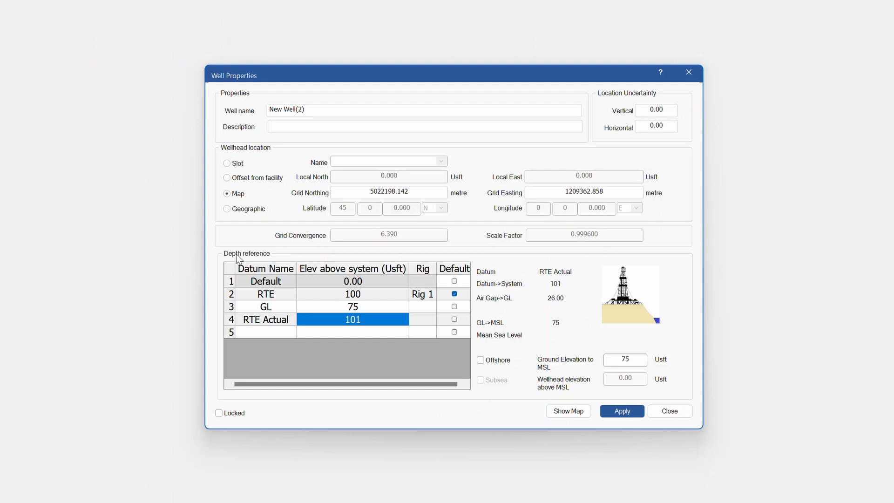
left_click(624, 411)
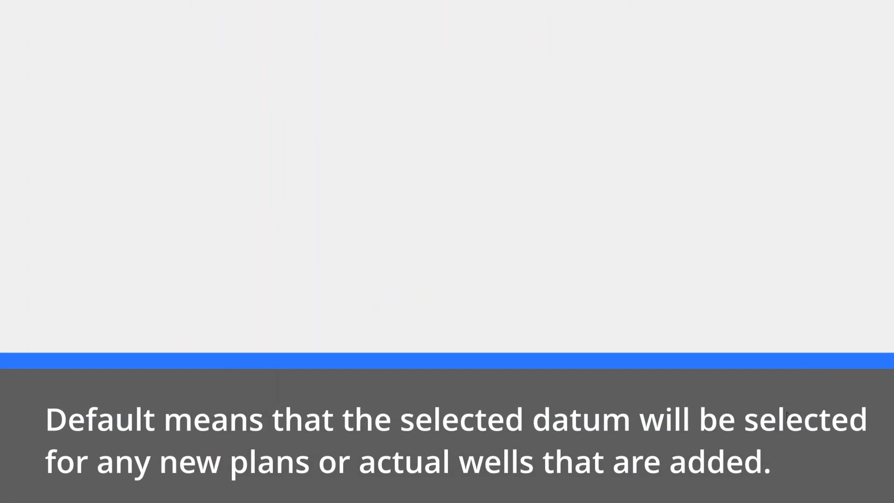
Insert a planned well under New Well(2) with RTE as its depth reference.
right_click(69, 102)
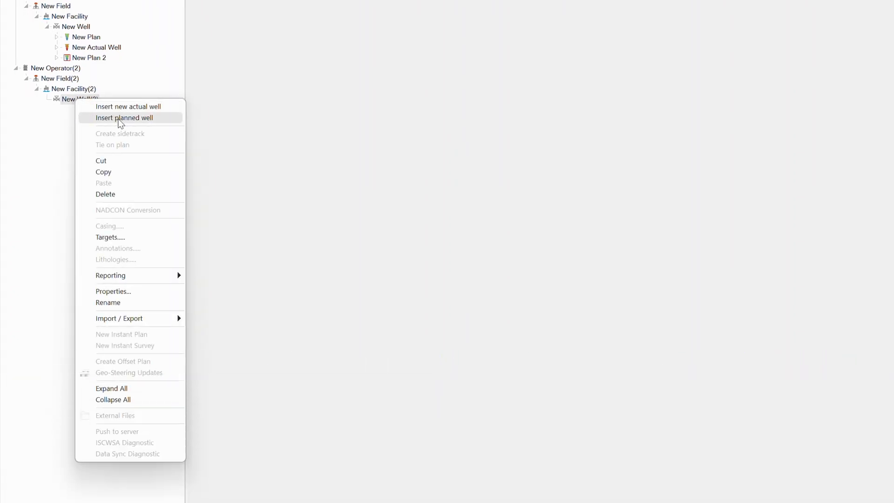
left_click(119, 120)
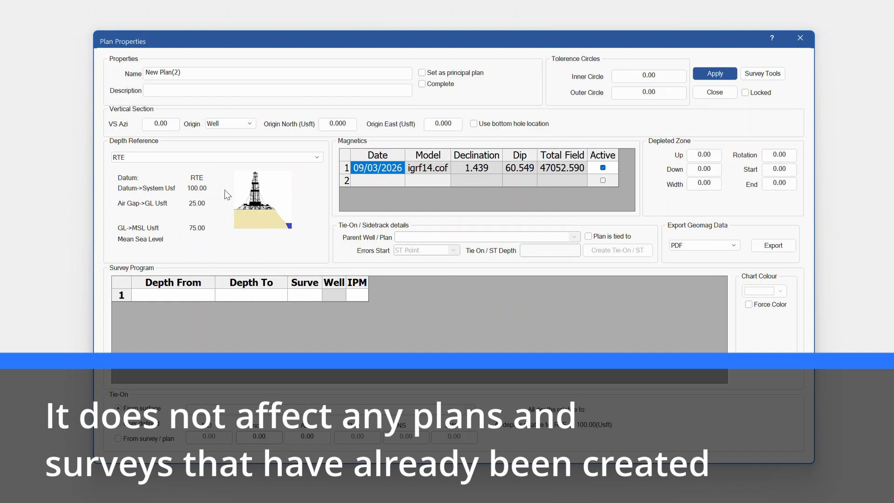
left_click(322, 157)
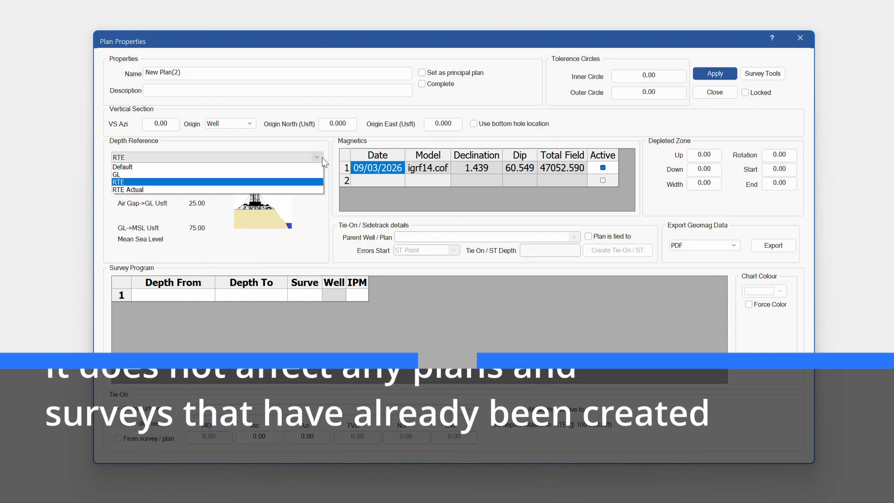
left_click(135, 182)
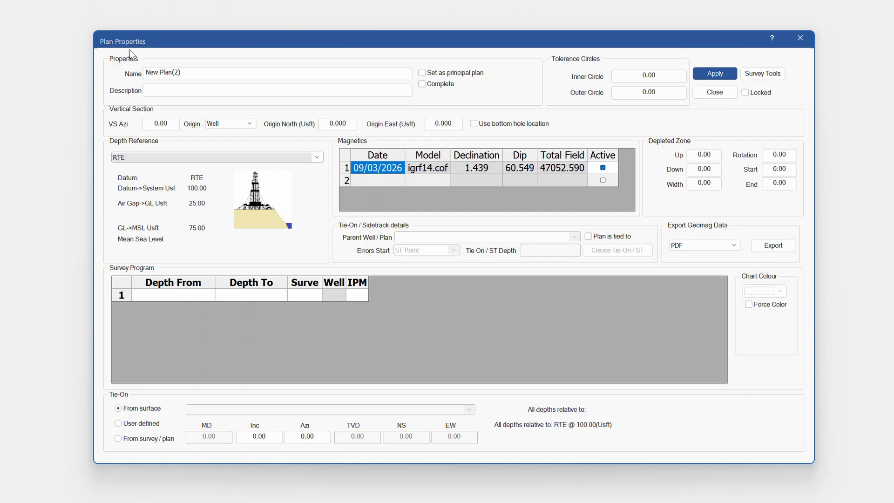
Set New Plan(2) as the principal plan and base its vertical section on the bottom hole location.
left_click(423, 73)
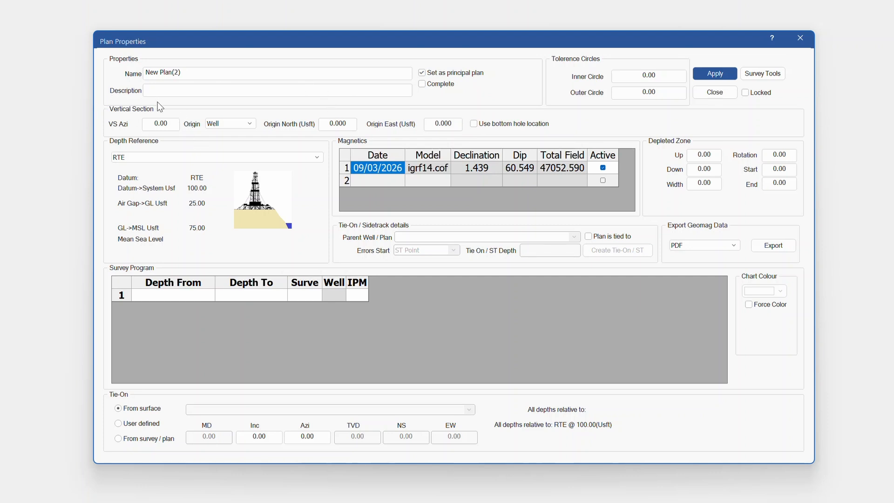
left_click(157, 122)
double_click(156, 123)
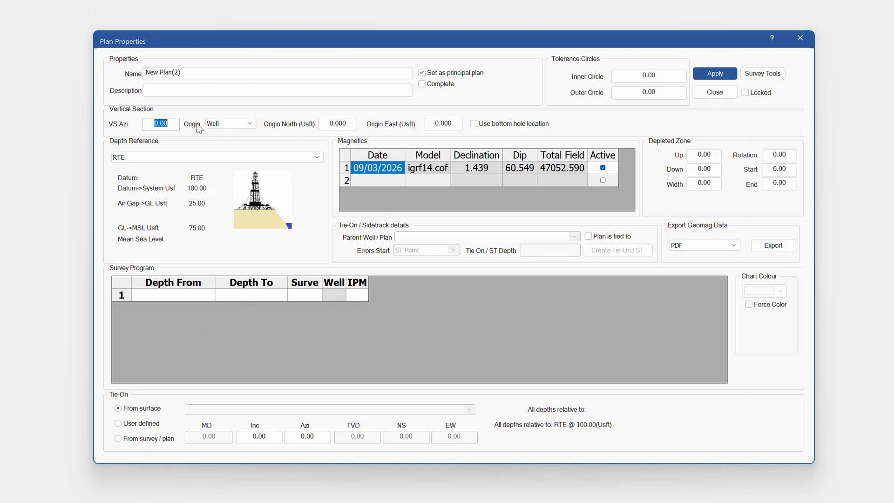
left_click(473, 124)
left_click_drag(636, 75, 689, 96)
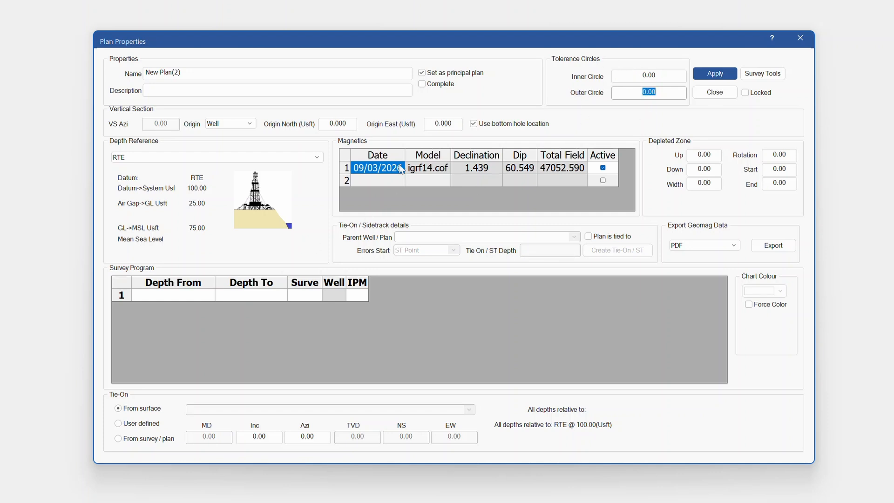
Add a second magnetics entry to the plan using the igrf14.cof model and the date 09/Mar/2026.
left_click(448, 187)
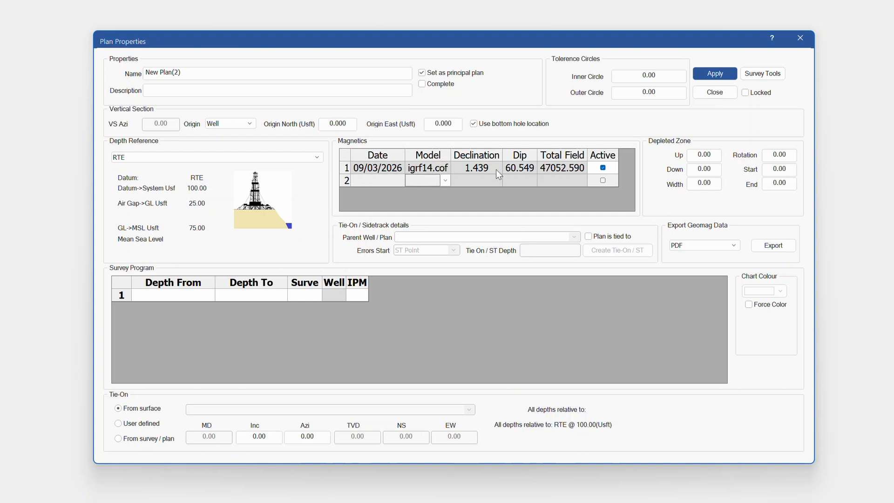
left_click(445, 182)
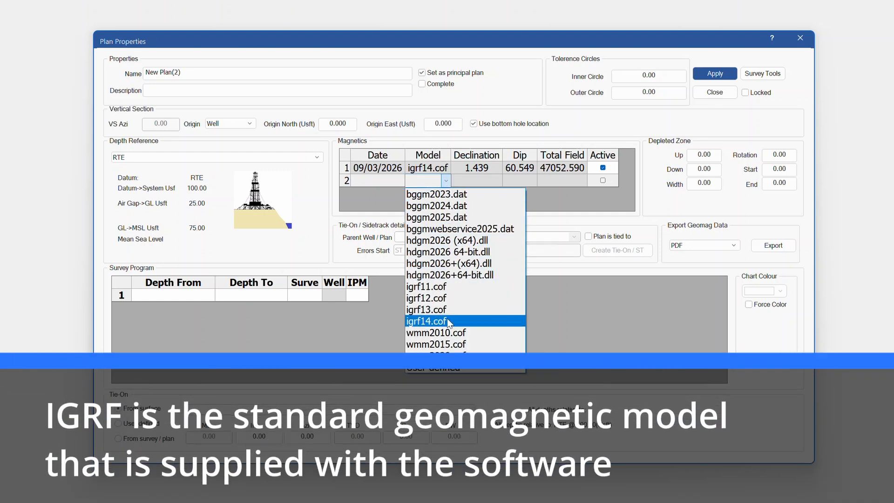
left_click(424, 322)
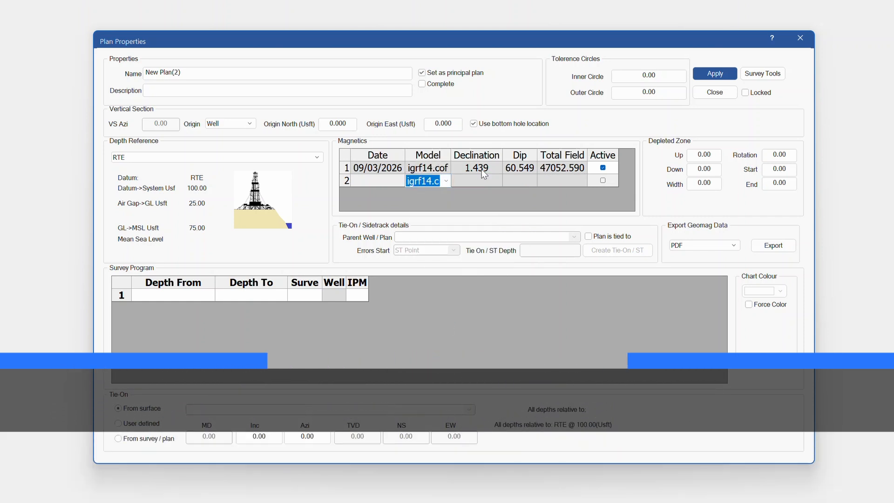
left_click(396, 177)
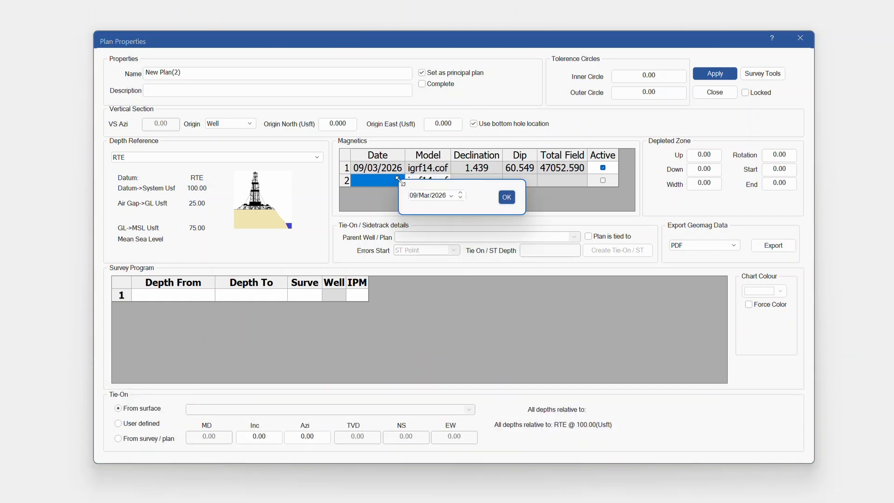
left_click(507, 198)
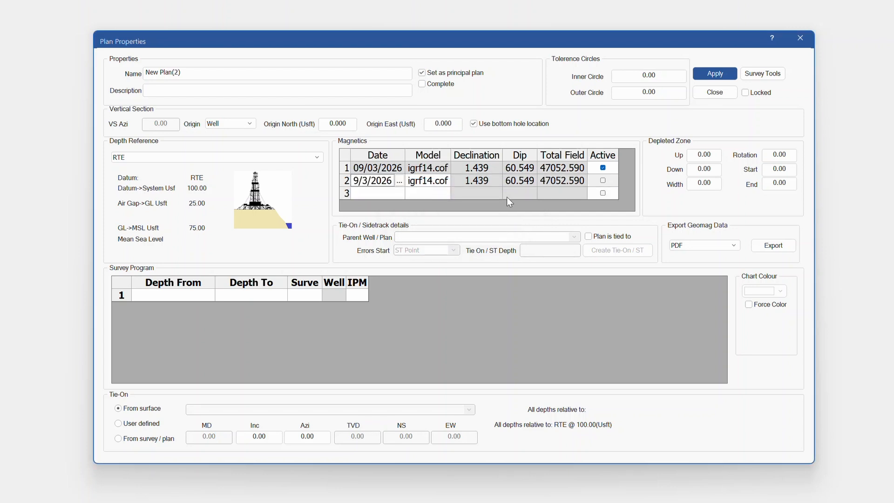
left_click(444, 197)
left_click(444, 197)
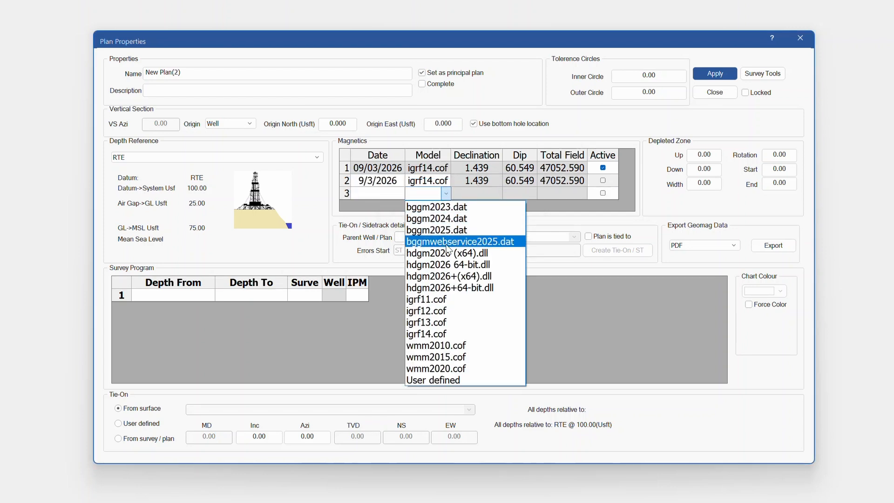
left_click(518, 191)
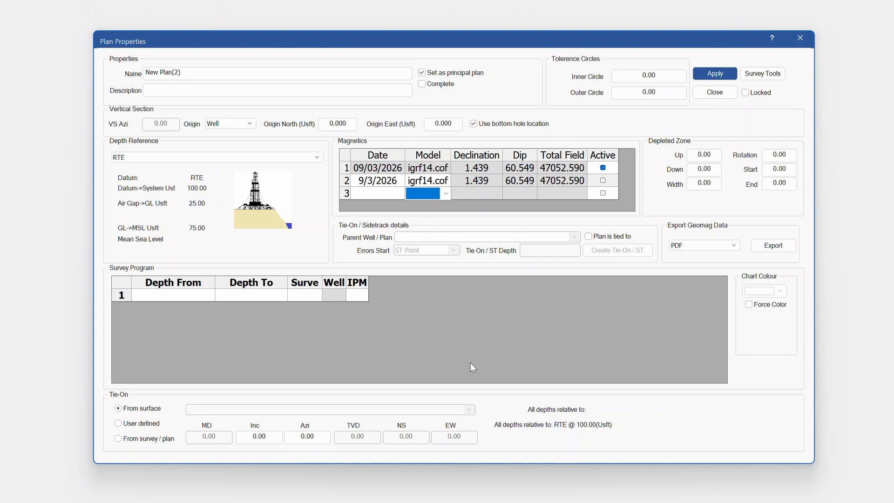
Apply the plan properties and close the dialog.
left_click(714, 73)
left_click(714, 92)
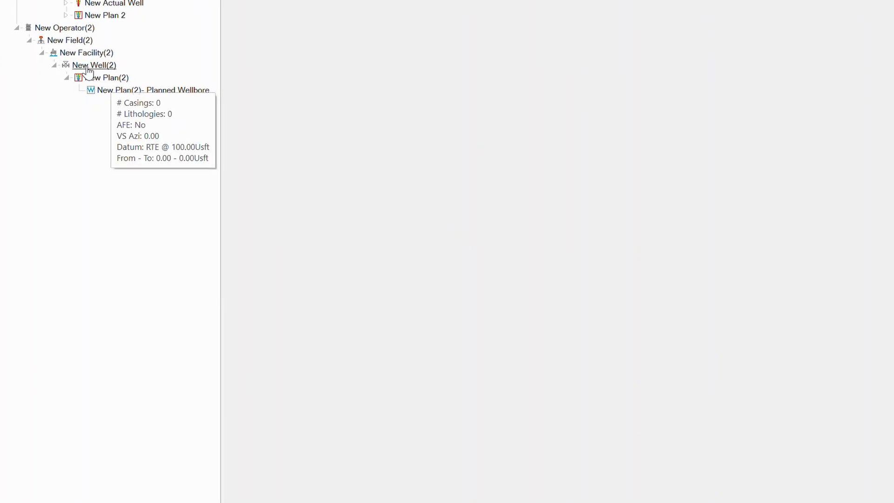
Review the properties of New Plan(2) and close them without making changes.
mouse_move(100, 80)
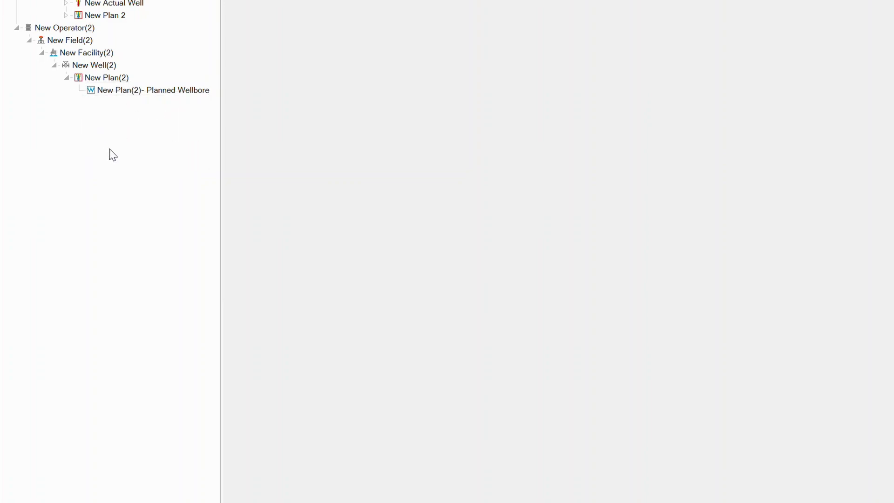
right_click(100, 80)
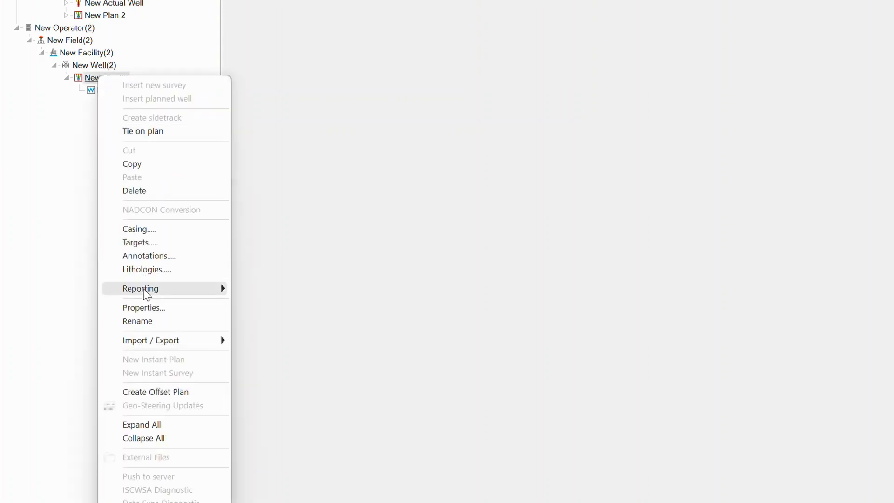
left_click(149, 309)
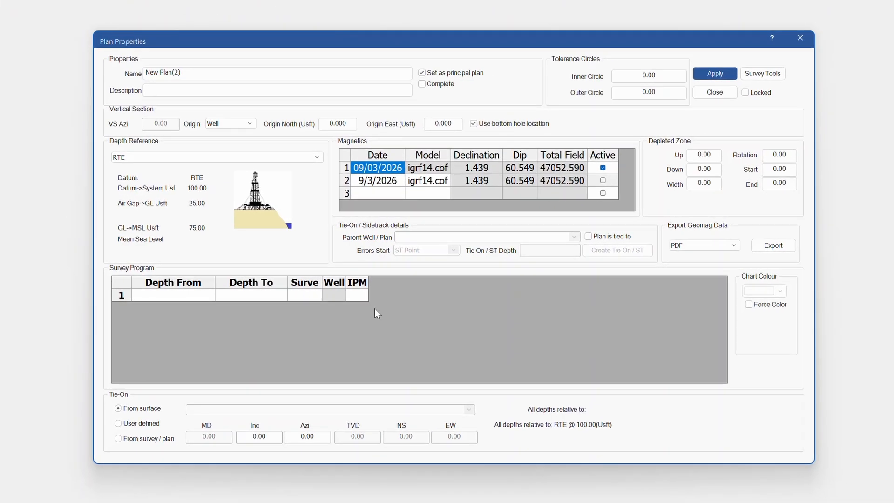
left_click(800, 38)
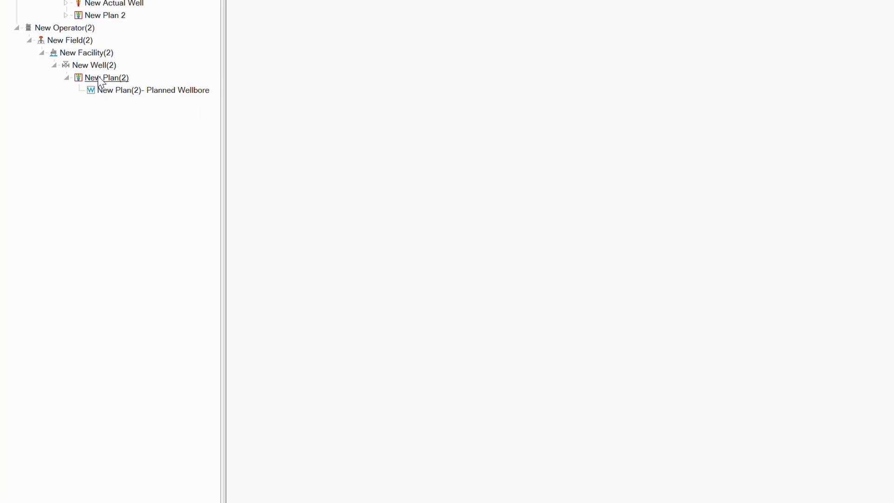
Open the New Plan(2) plan table, expand its tree entry, and examine the planned wellbore's MD, INC and AZI columns.
double_click(99, 77)
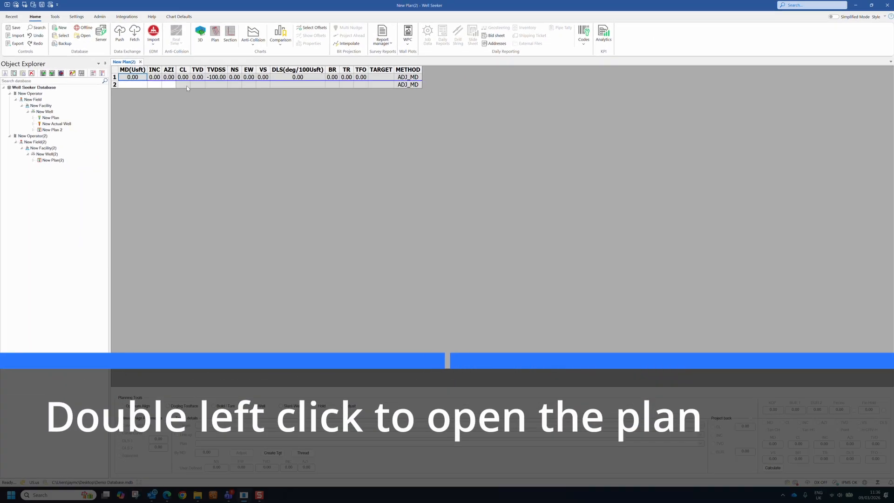
left_click(32, 161)
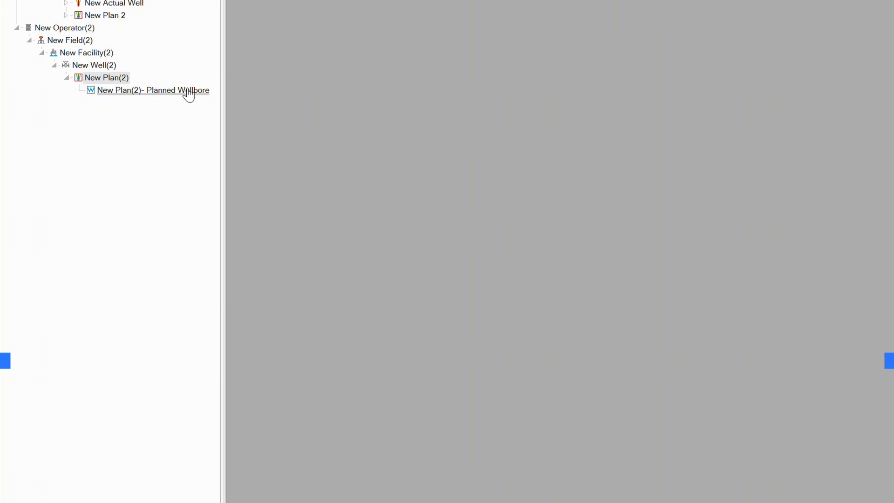
left_click(186, 92)
double_click(187, 92)
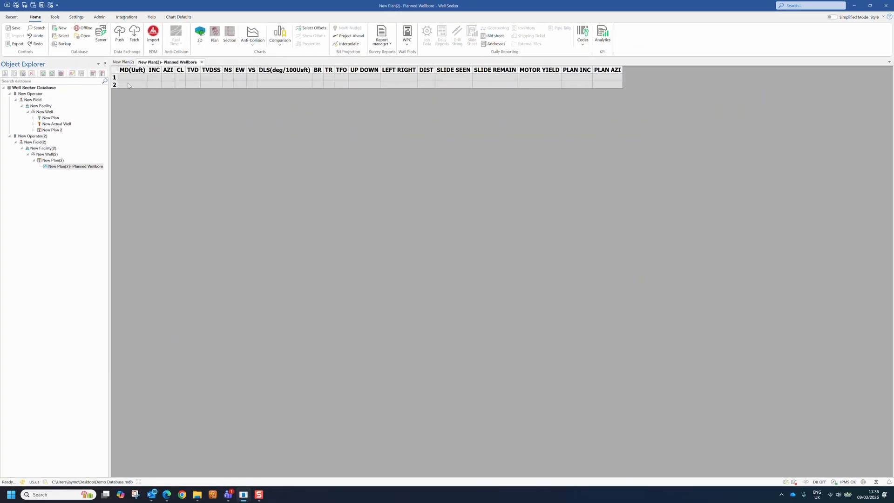
left_click_drag(129, 85, 198, 83)
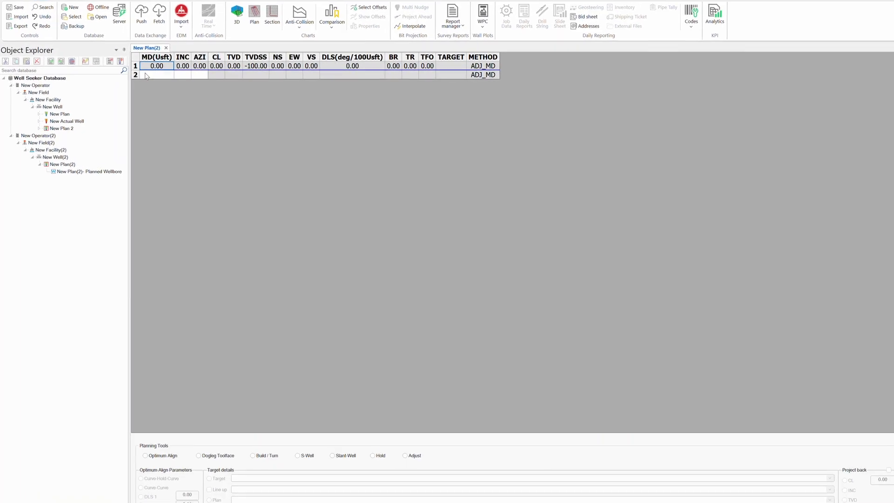
Add a second station to the New Plan(2) table with an MD of 1000 and zero inclination and azimuth.
left_click(146, 75)
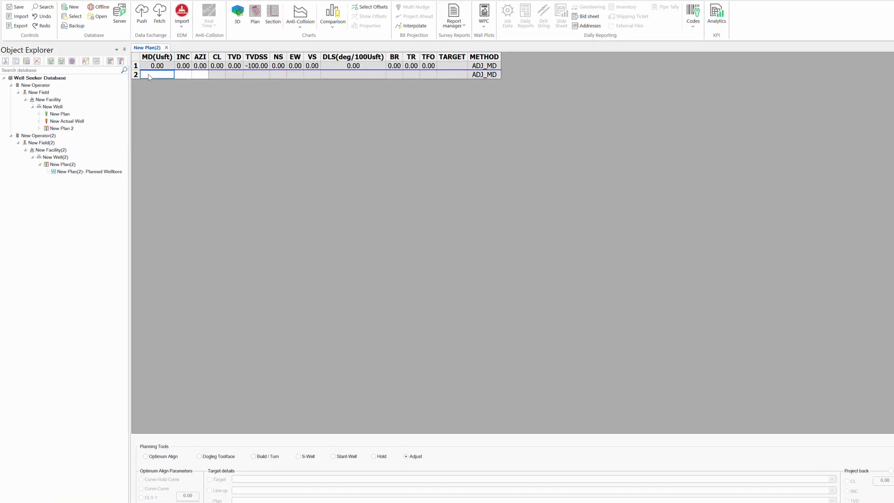
type("1000")
key("Tab")
type("0")
left_click(158, 84)
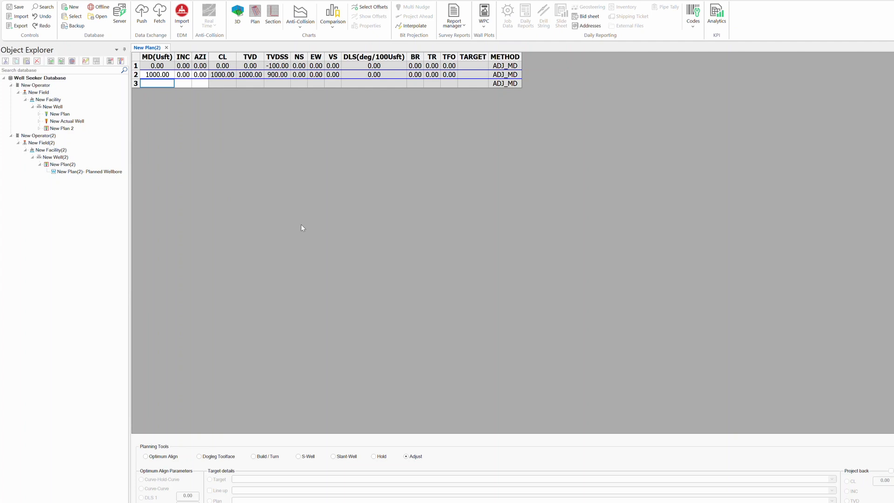
Examine the depth, inclination and azimuth stations in New Plan(2)'s planned wellbore, and close both the wellbore and plan tables.
left_click(64, 172)
double_click(65, 172)
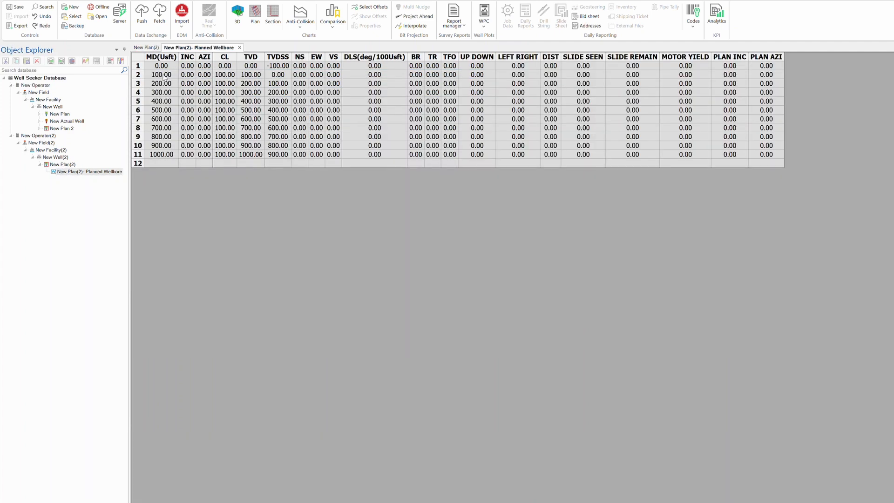
left_click_drag(160, 163, 202, 69)
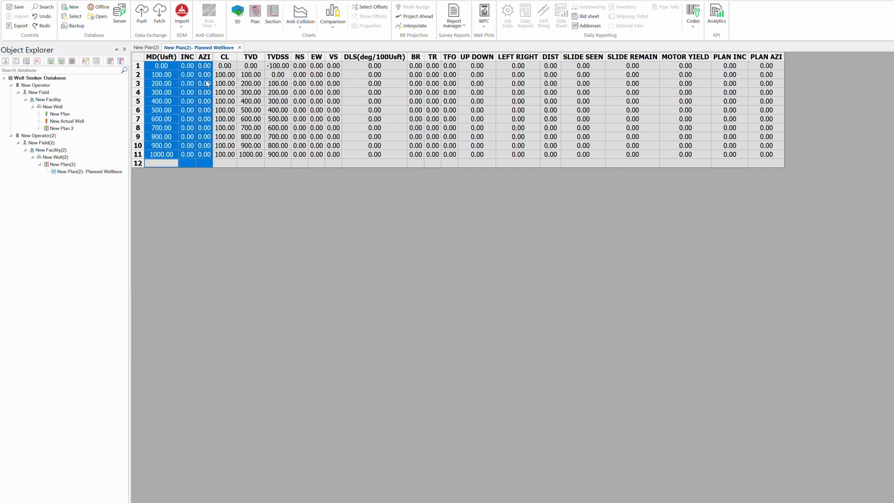
left_click(240, 48)
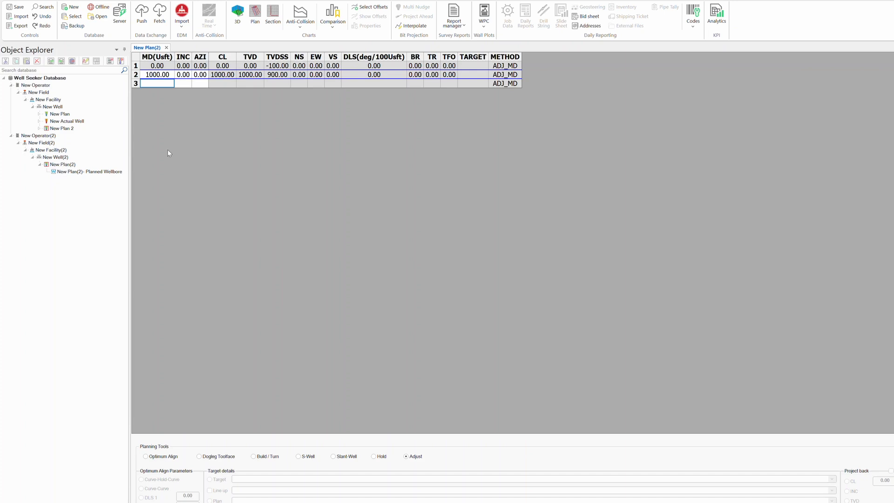
left_click(167, 48)
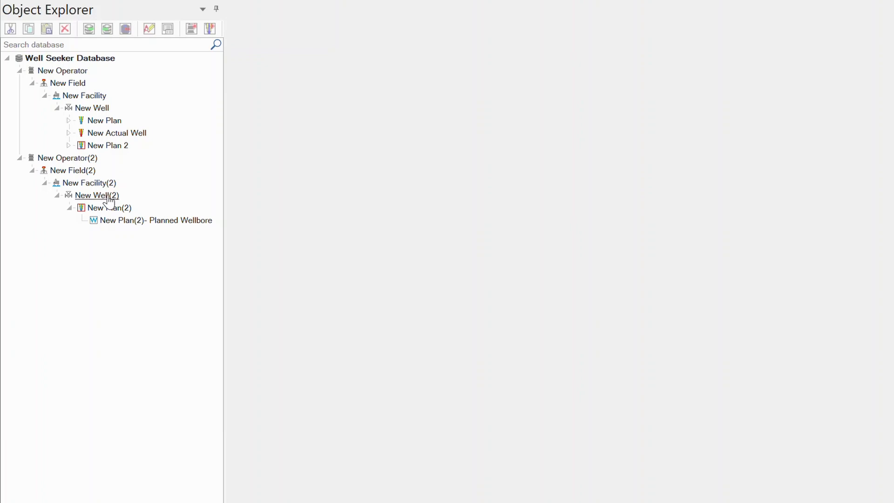
Insert an actual well under New Well(2), keeping the name New Actual Well(2) and RTE depth reference, and apply its properties.
right_click(109, 201)
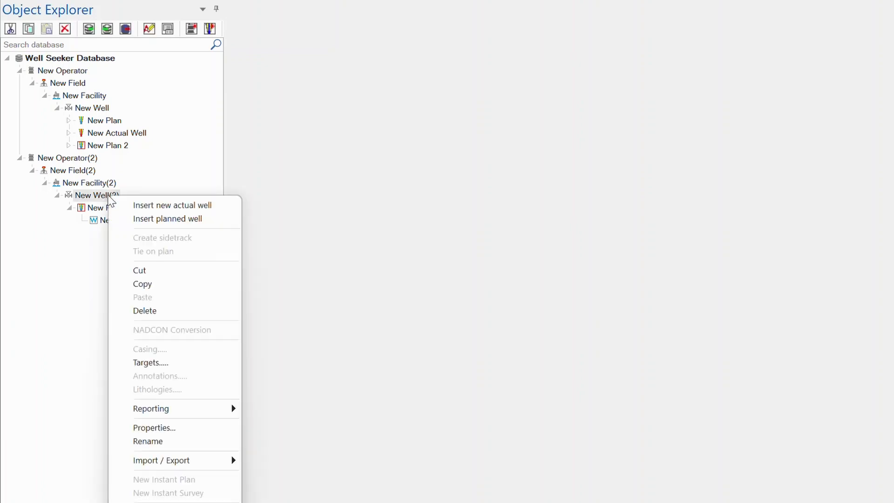
left_click(141, 209)
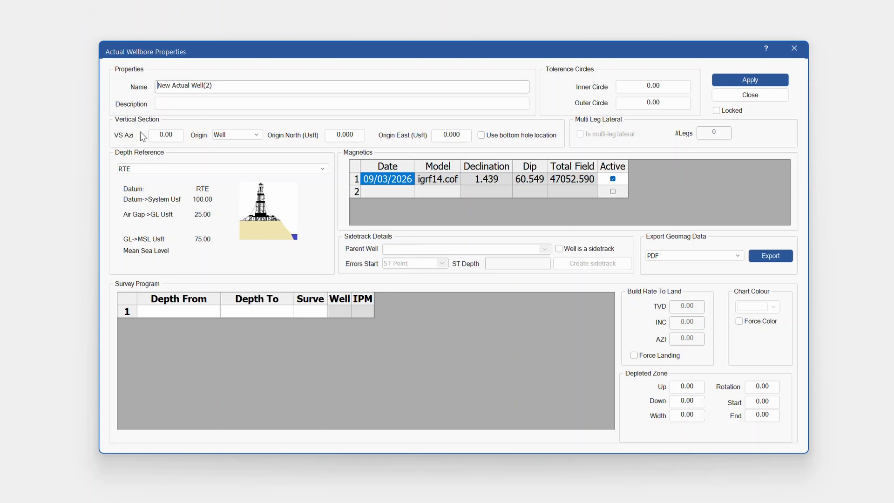
left_click(154, 135)
left_click_drag(223, 86, 144, 86)
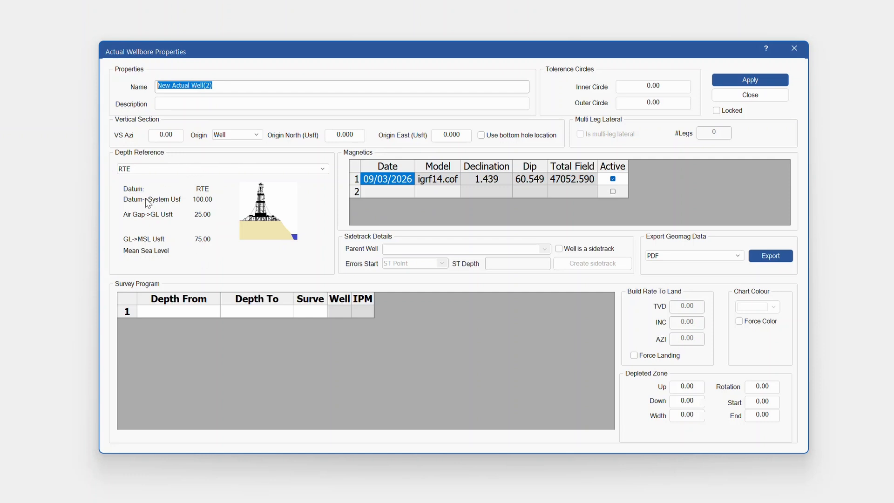
left_click(744, 82)
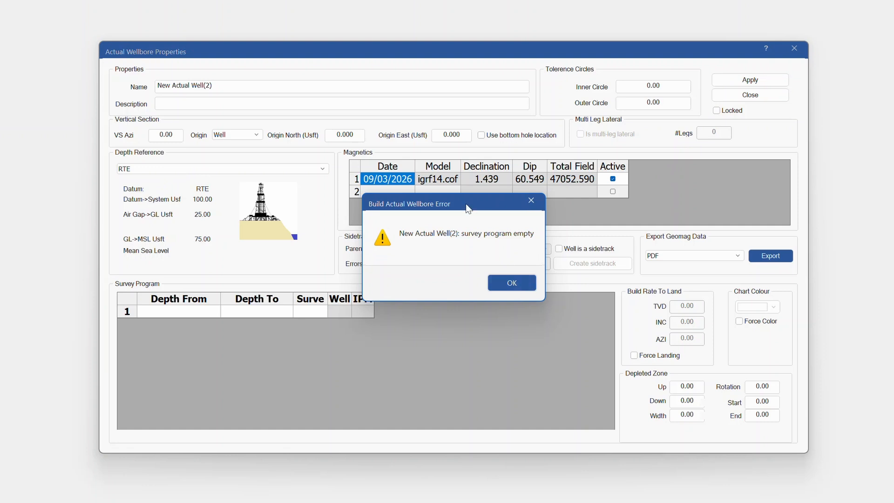
left_click(508, 293)
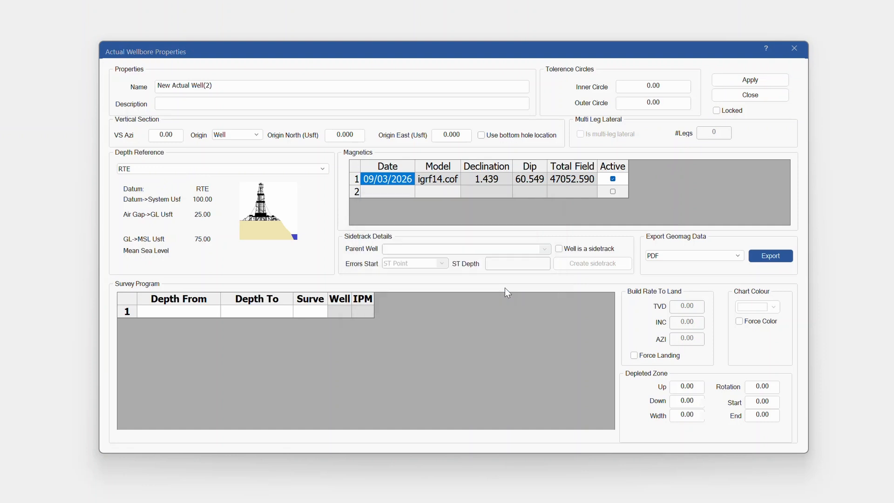
left_click(749, 95)
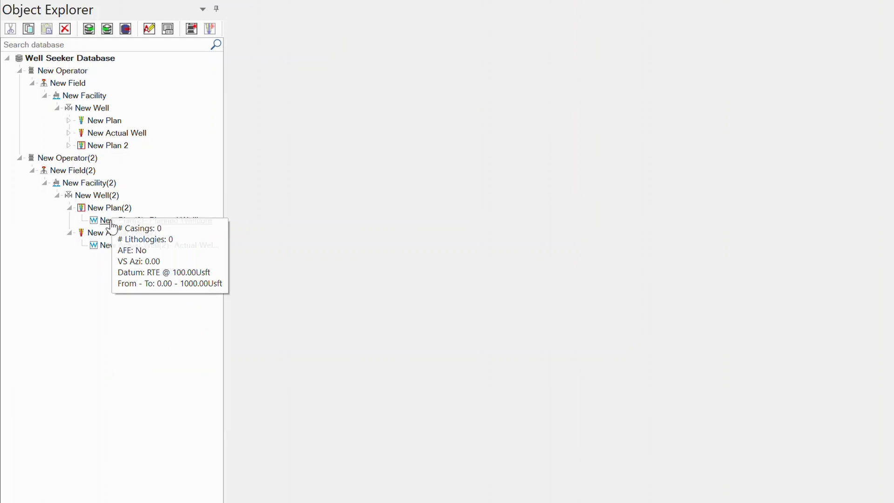
Insert a survey named New Survey under New Actual Well(2), tied on from surface with the MWD+IGRF instrument.
right_click(119, 237)
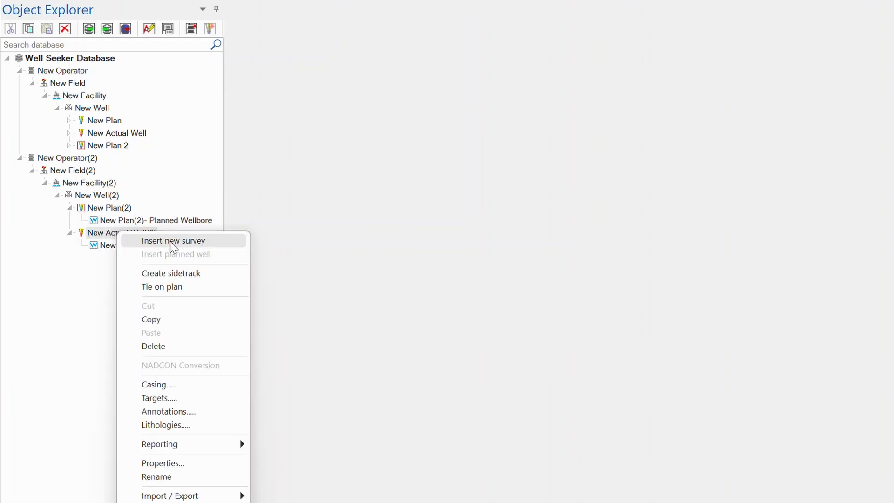
left_click(169, 241)
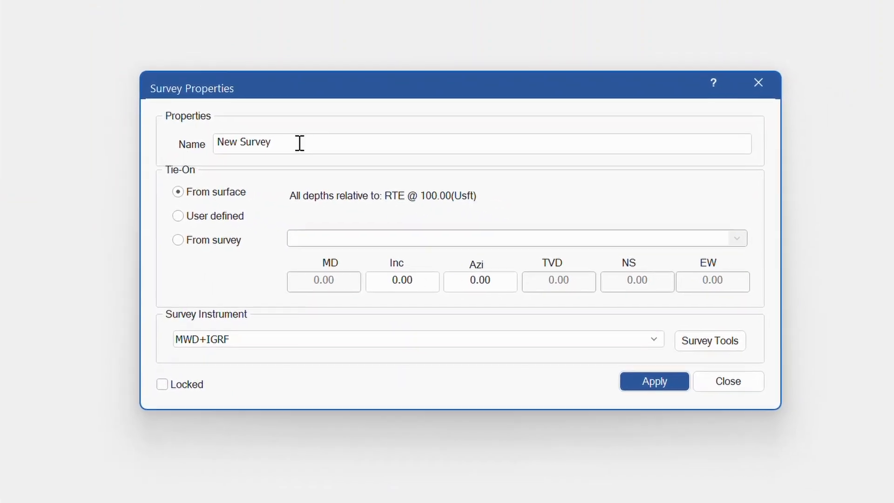
triple_click(307, 141)
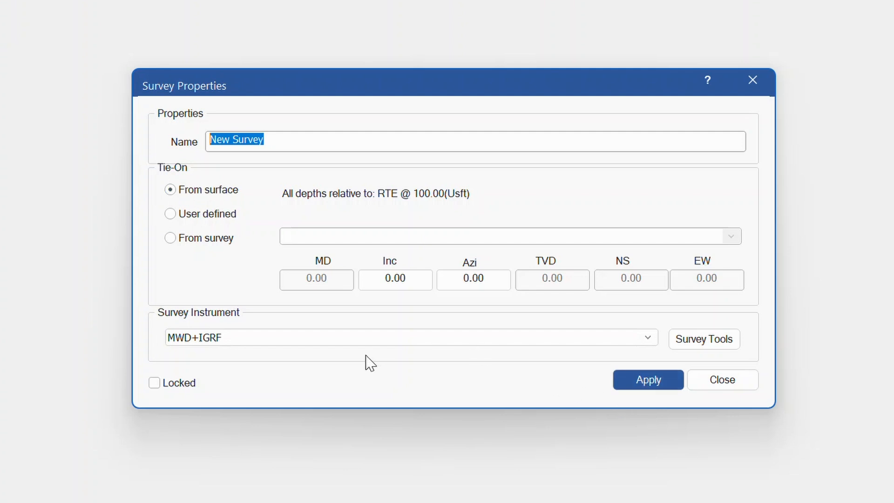
left_click(647, 337)
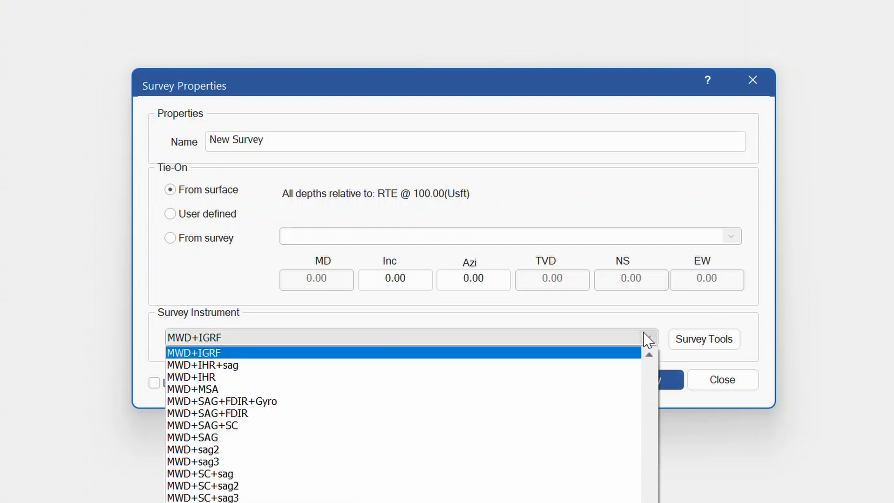
left_click(259, 296)
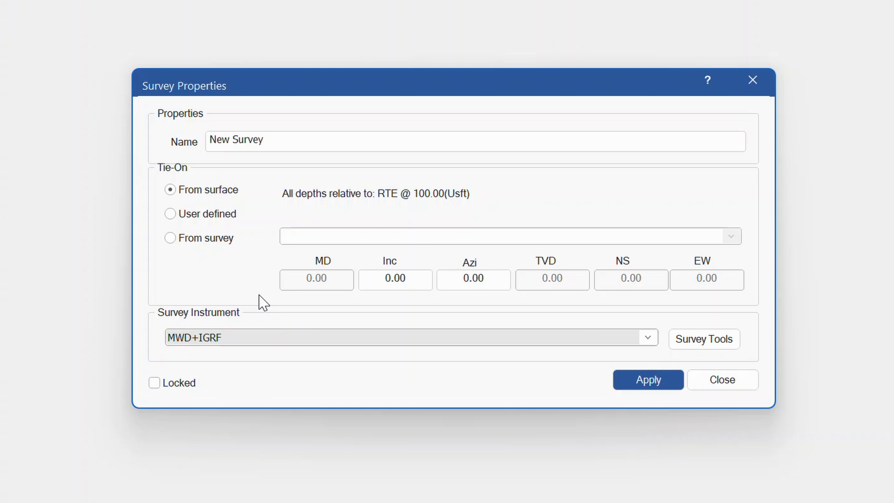
left_click(640, 386)
left_click(720, 383)
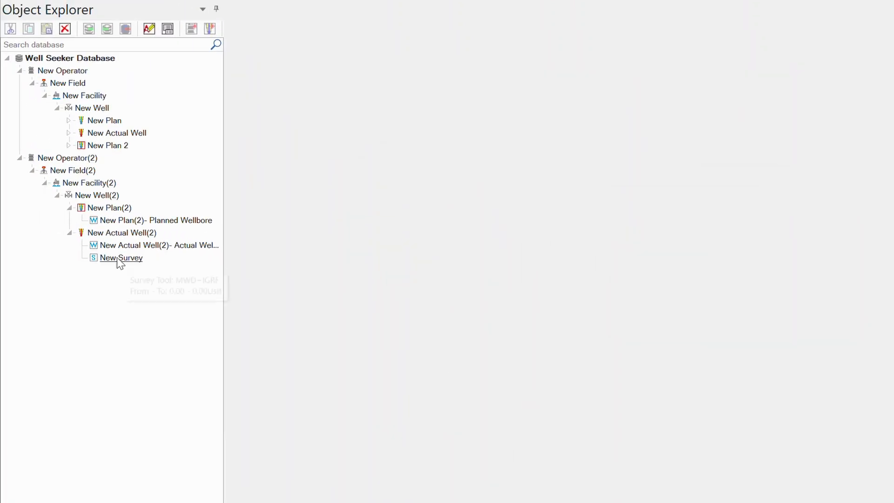
Enter a station in New Survey with MD 100, INC 2 and AZI 3, save it, and add the survey to the survey program.
mouse_move(120, 262)
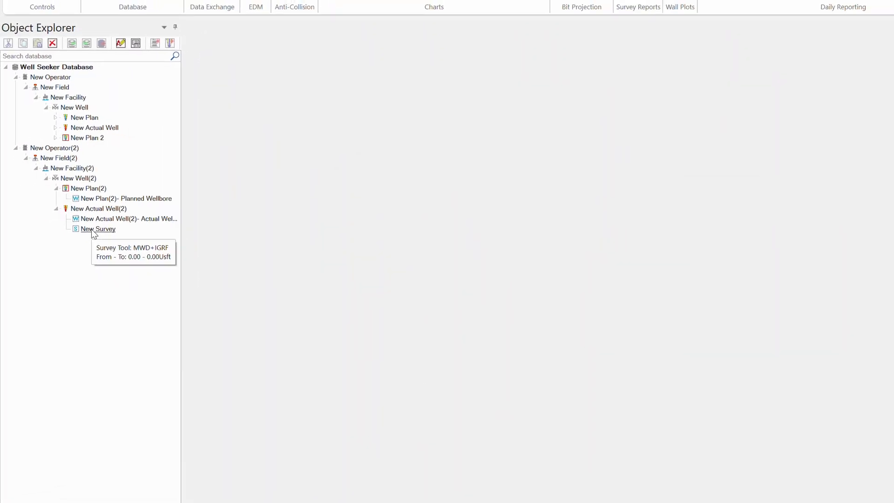
double_click(115, 259)
left_click(151, 75)
type("100")
key("Tab")
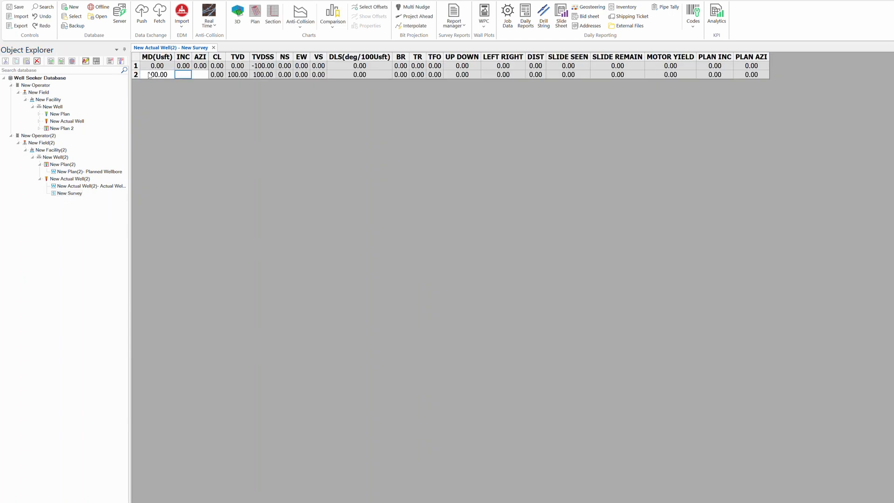
key("Return")
key("ctrl+s")
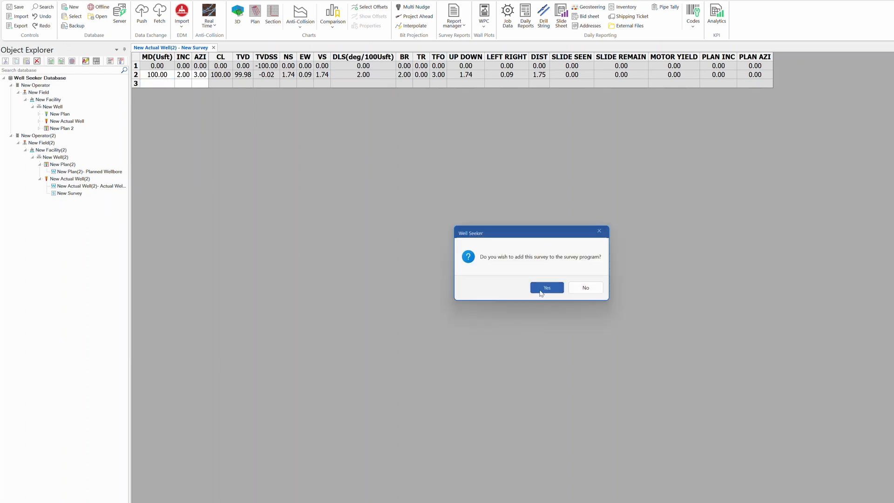
left_click(541, 292)
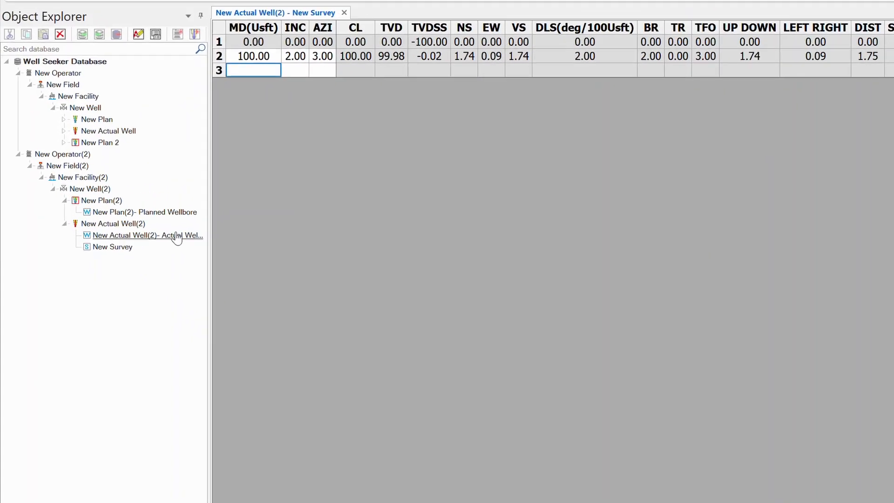
Widen the Object Explorer, examine the station in New Actual Well(2)'s actual wellbore, and close the wellbore table.
mouse_move(104, 189)
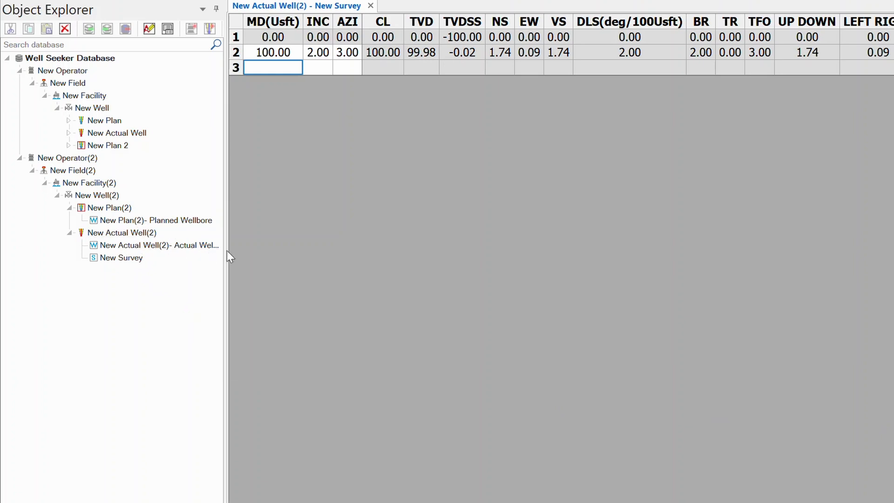
left_click_drag(224, 263, 314, 264)
double_click(207, 249)
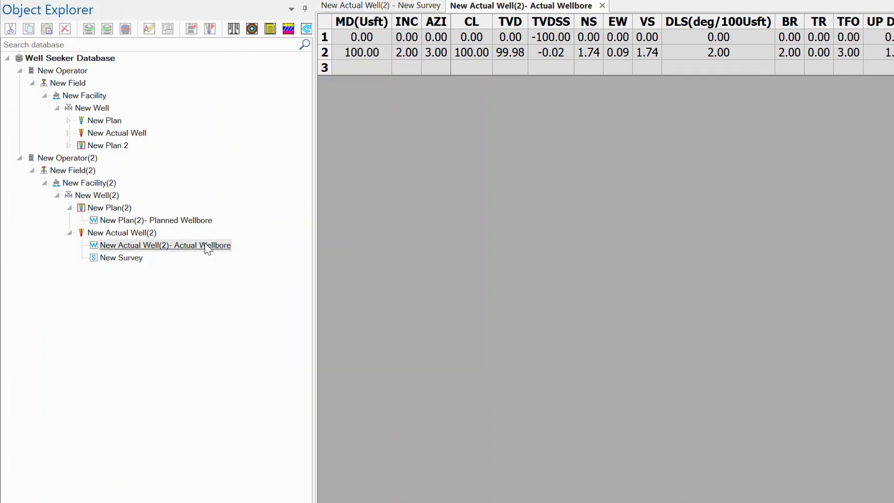
left_click(360, 53)
left_click_drag(207, 76, 255, 83)
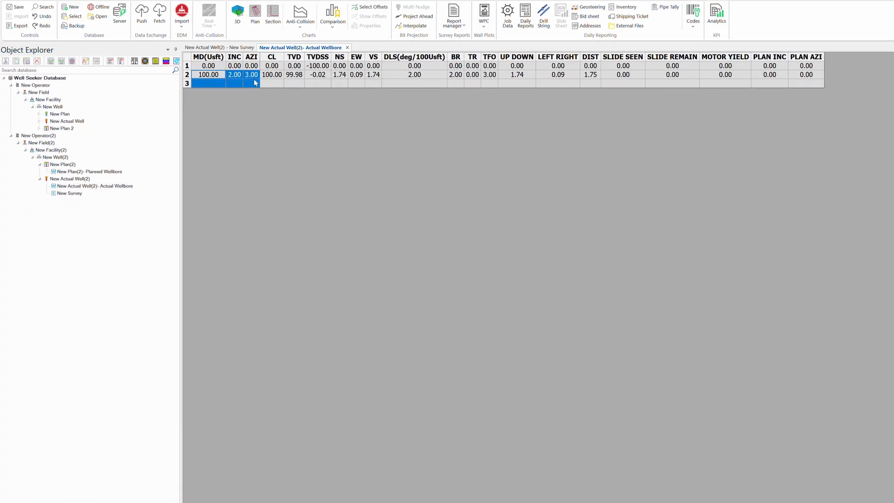
left_click(347, 48)
Review the survey program in New Actual Well(2)'s properties and close the dialog.
right_click(67, 179)
left_click(89, 312)
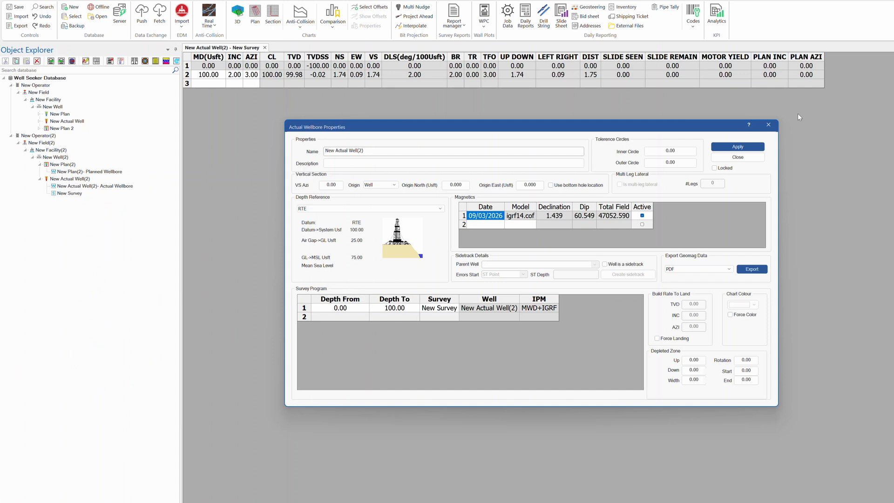
left_click(768, 125)
Insert a survey named New Survey(2) under New Actual Well(2), tied on from New Survey at MD 100 with the MWD+IGRF instrument.
right_click(75, 180)
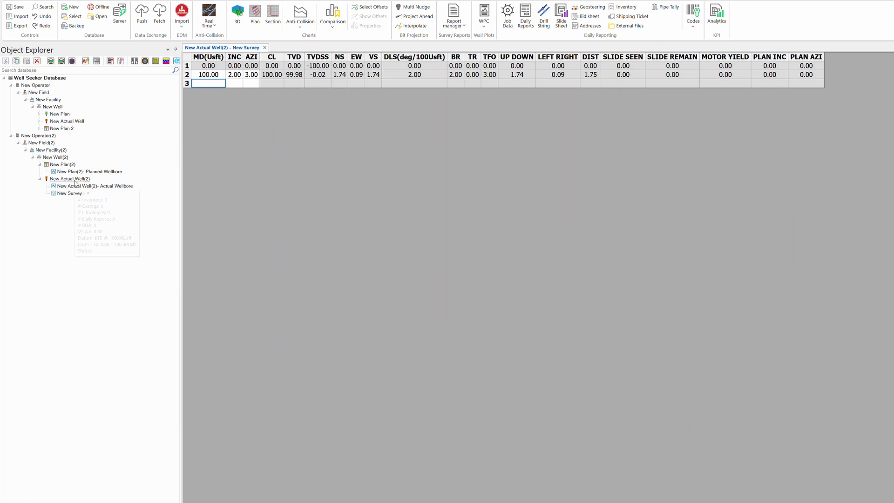
left_click(96, 186)
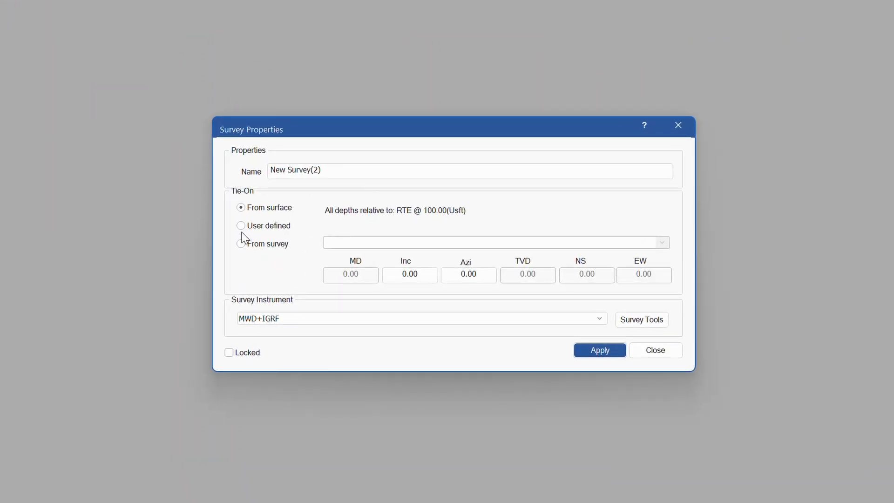
left_click(241, 244)
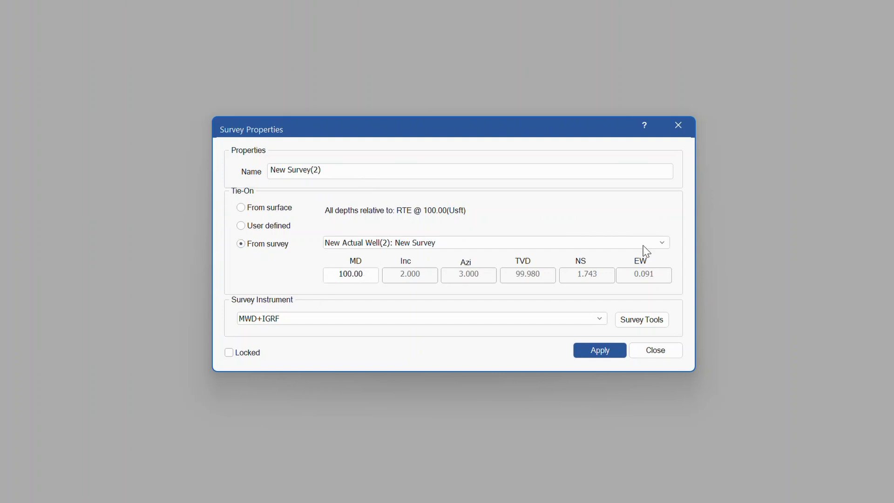
left_click(666, 240)
left_click(466, 255)
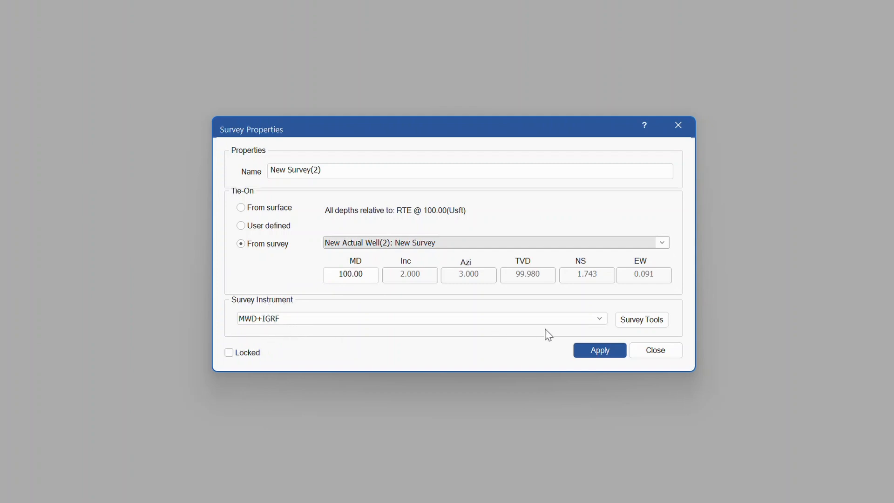
left_click(609, 350)
left_click(653, 350)
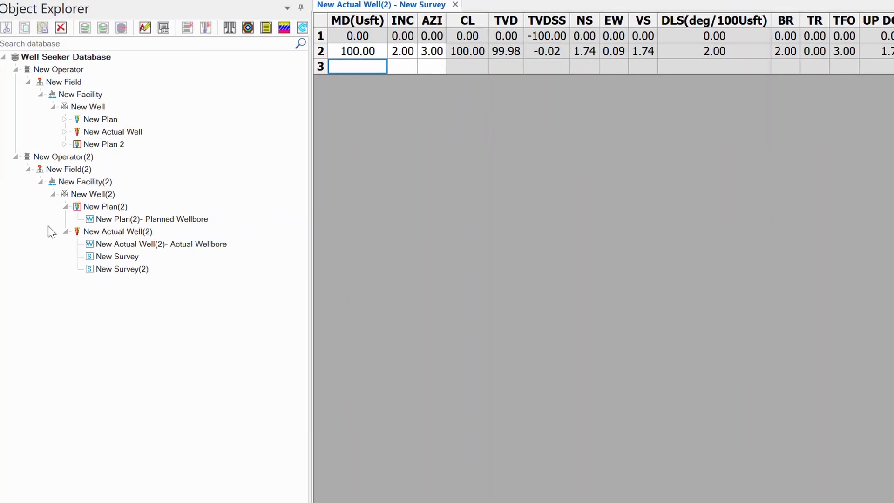
Enter a station in New Survey(2) with MD 200, INC 4 and AZI 5, save it, and add the survey to the survey program.
double_click(117, 269)
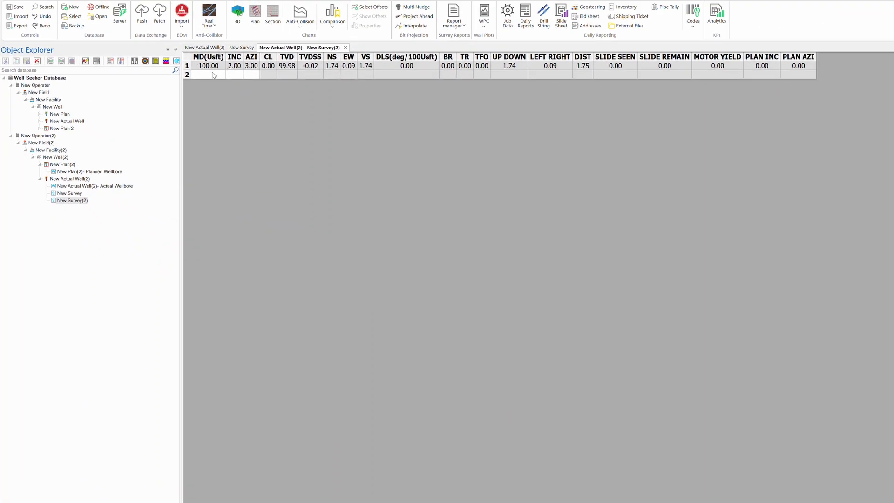
left_click(213, 75)
type("200")
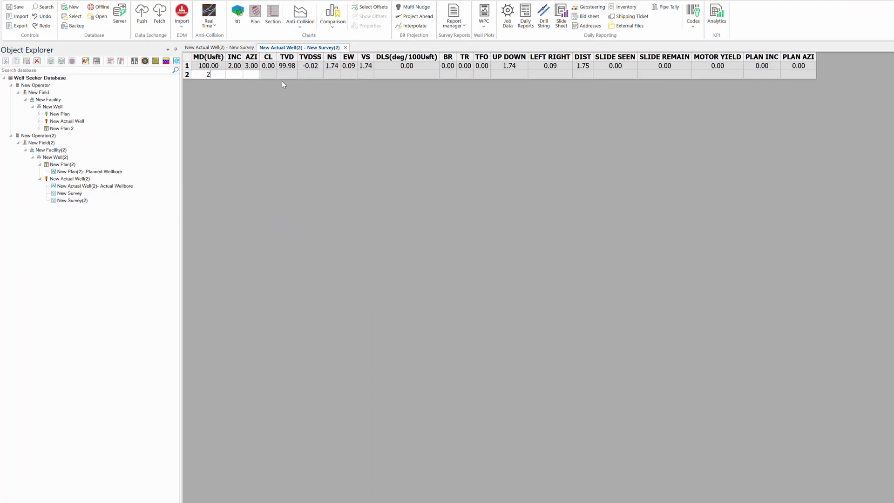
key("Tab")
type("4")
key("Tab")
type("5")
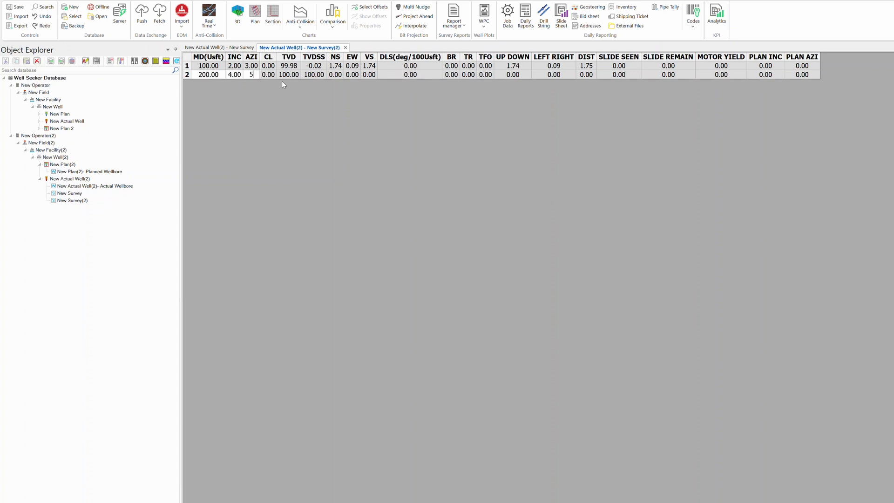
key("Tab")
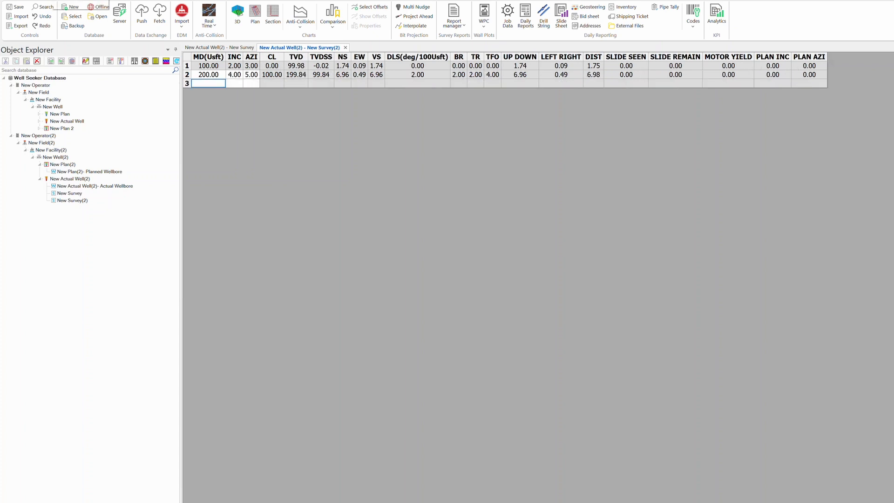
left_click(400, 241)
left_click(543, 288)
Check the depth ranges of both surveys in New Actual Well(2)'s survey program and close the properties.
right_click(75, 182)
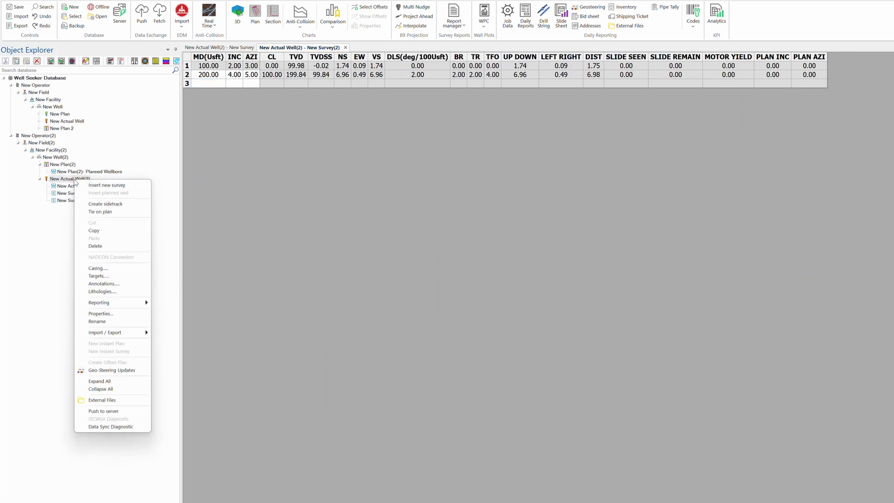
left_click(108, 318)
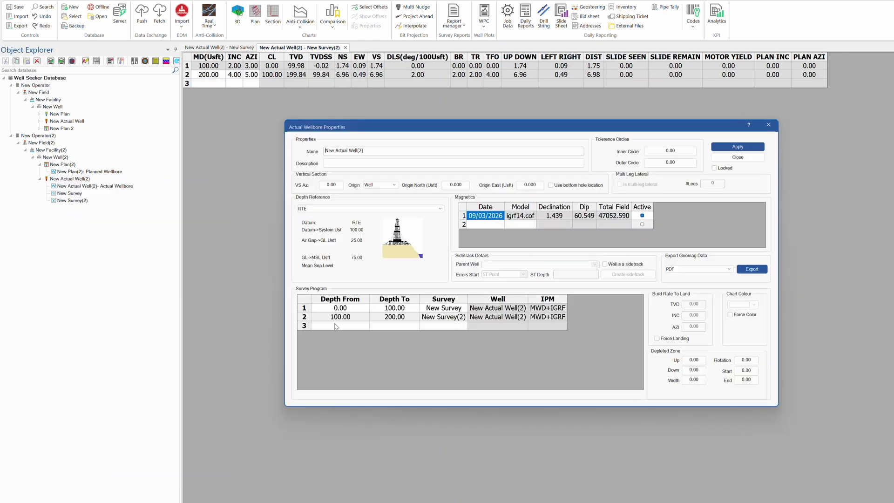
left_click(769, 124)
Examine the combined stations in New Actual Well(2)'s actual wellbore, and close all open wellbore and survey tables.
double_click(92, 186)
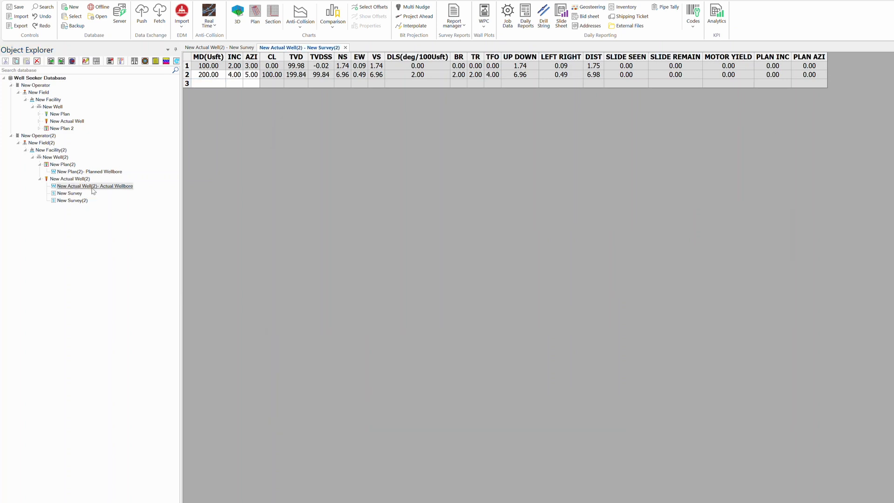
left_click(208, 85)
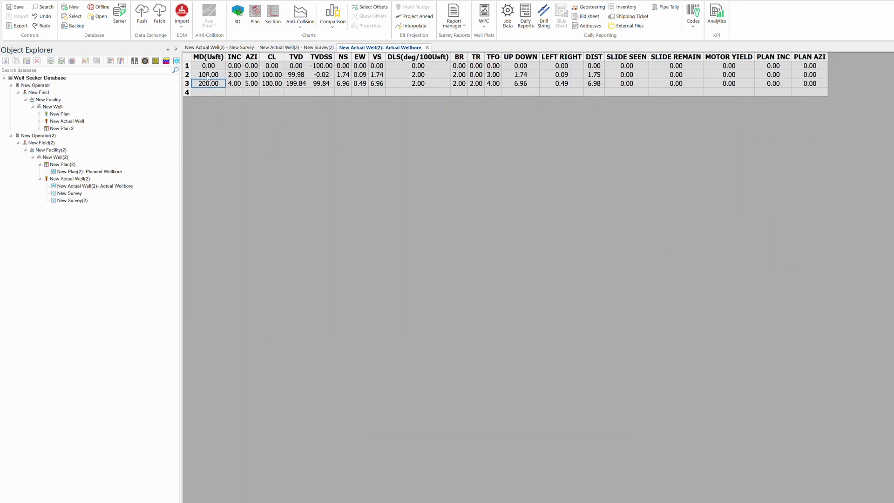
left_click(427, 47)
left_click(345, 48)
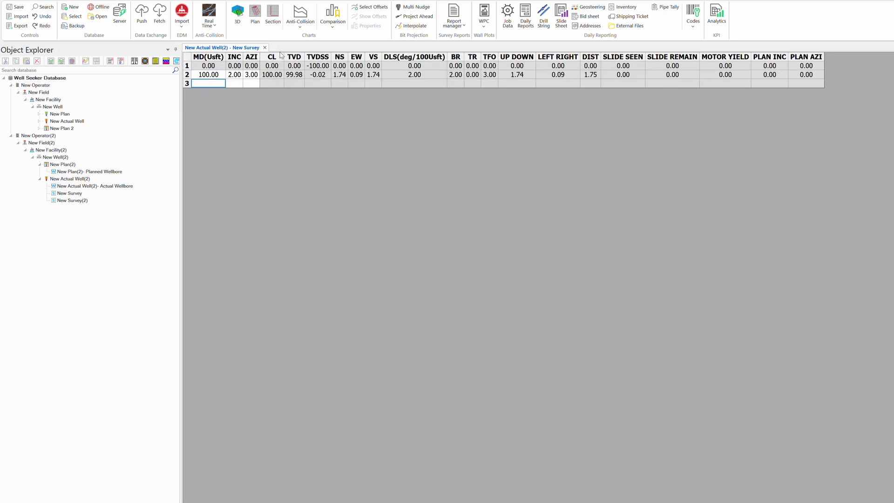
left_click(259, 48)
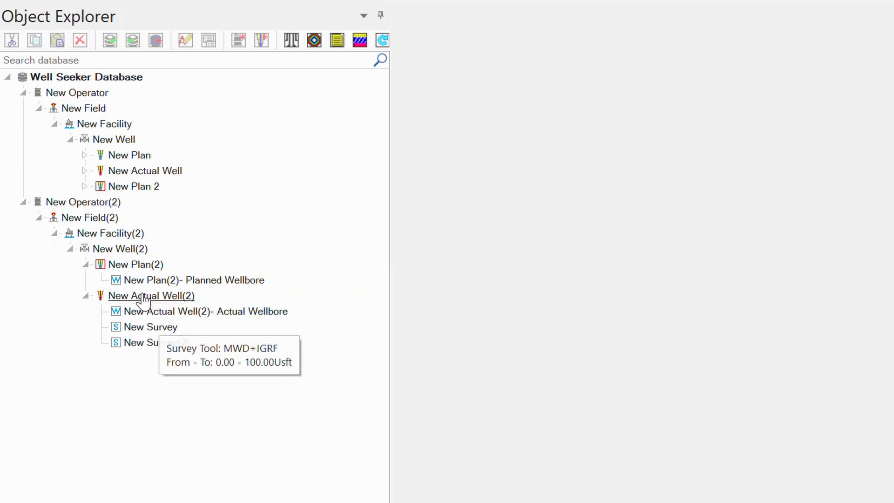
View the options available for New Well(2), and open the New Plan(2) and New Survey station tables.
right_click(116, 249)
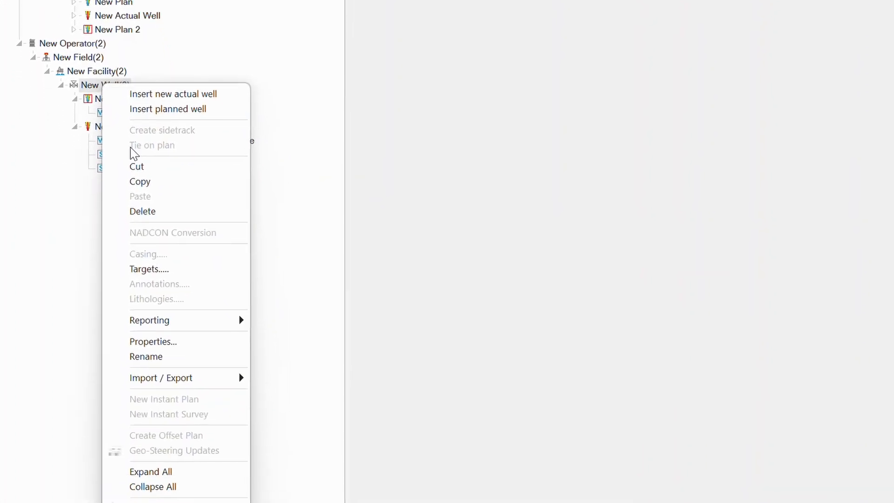
left_click(344, 236)
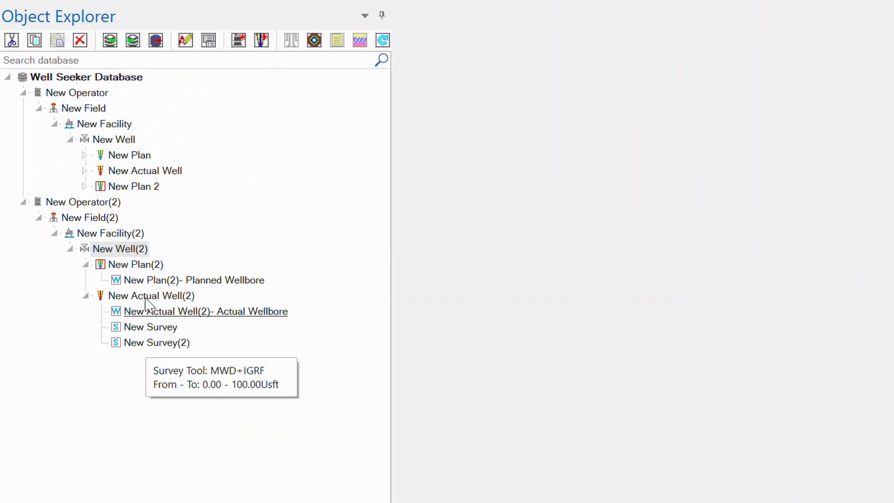
double_click(143, 265)
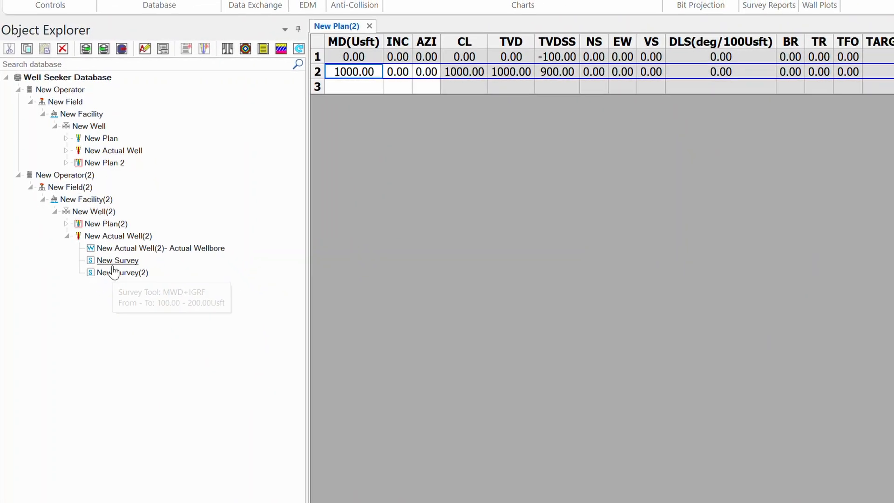
double_click(114, 264)
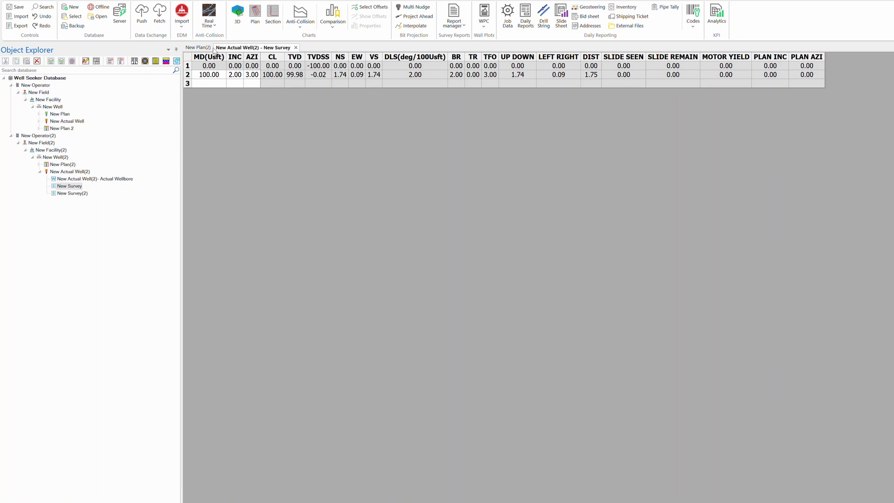